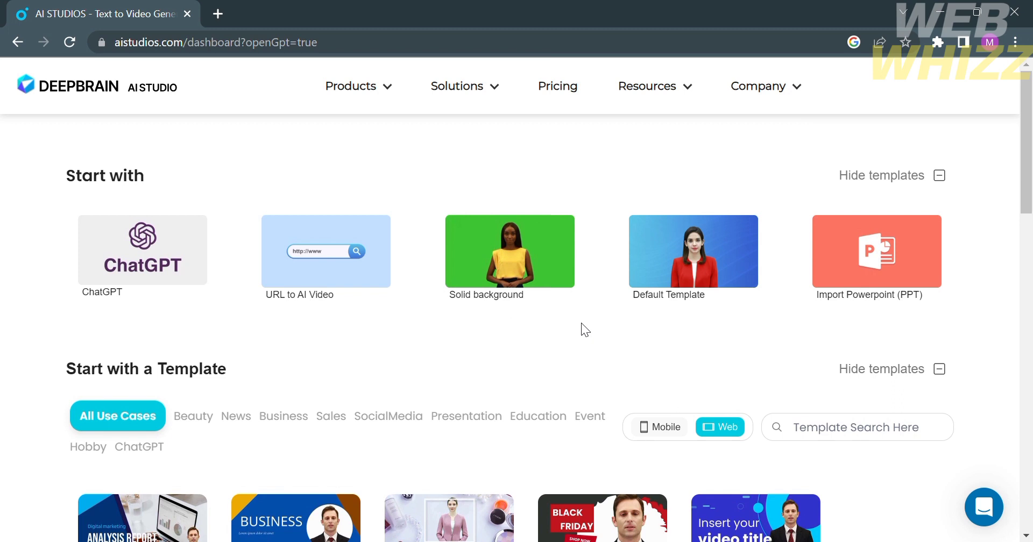
- Look through the dashboard's start options and the web template gallery for all use cases
scroll(581, 323, "down", 3)
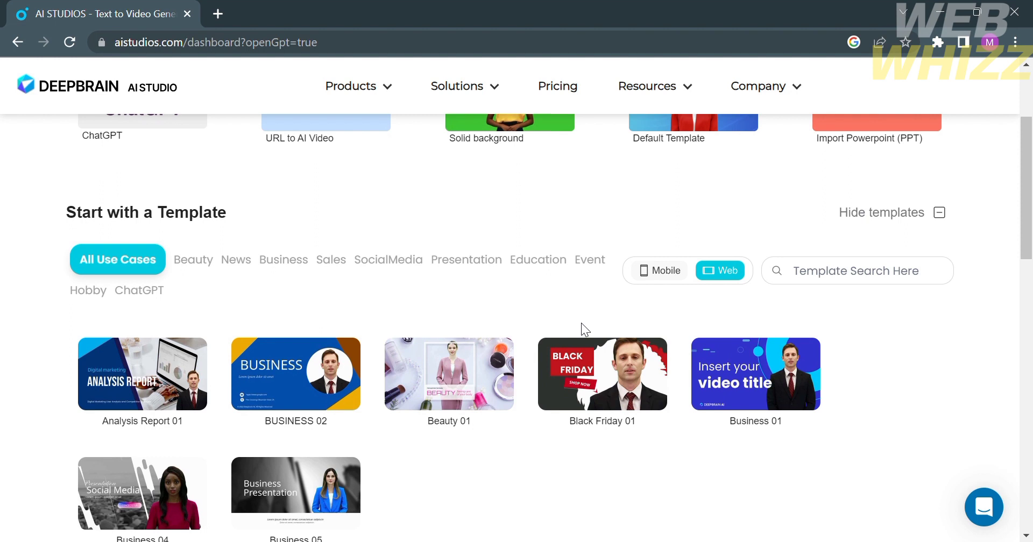
scroll(581, 323, "up", 3)
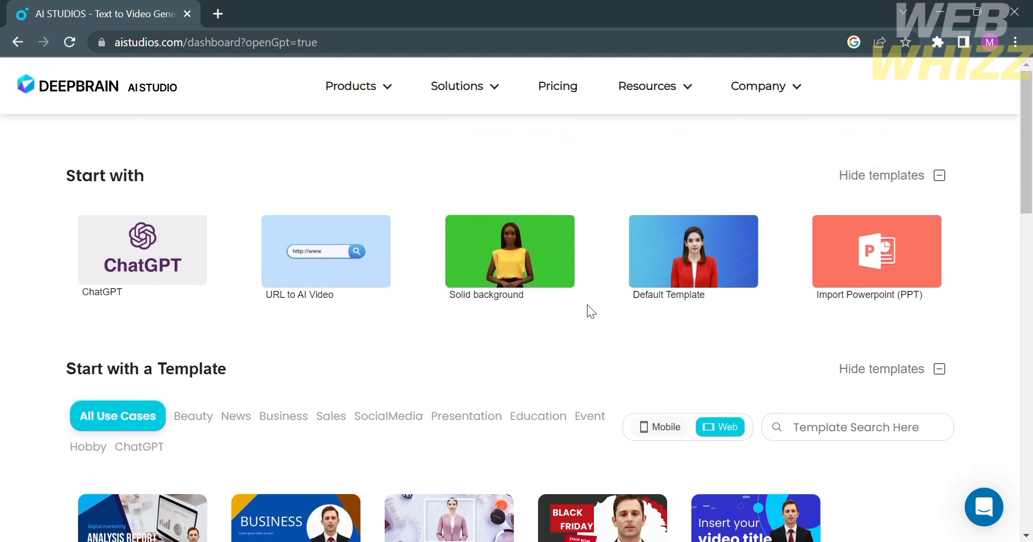
scroll(471, 375, "down", 1)
scroll(471, 375, "up", 1)
scroll(476, 356, "down", 5)
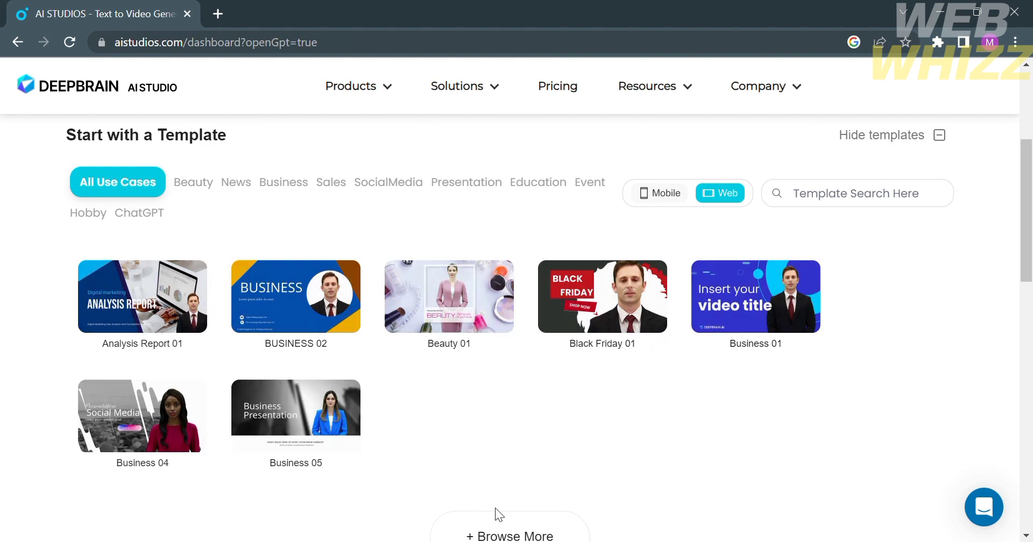
scroll(495, 514, "down", 5)
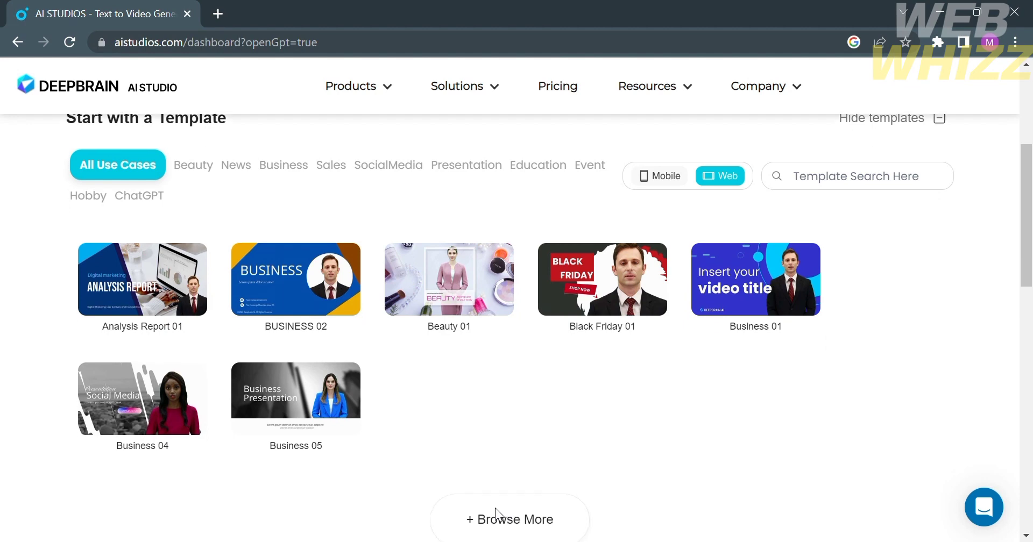
scroll(528, 399, "up", 8)
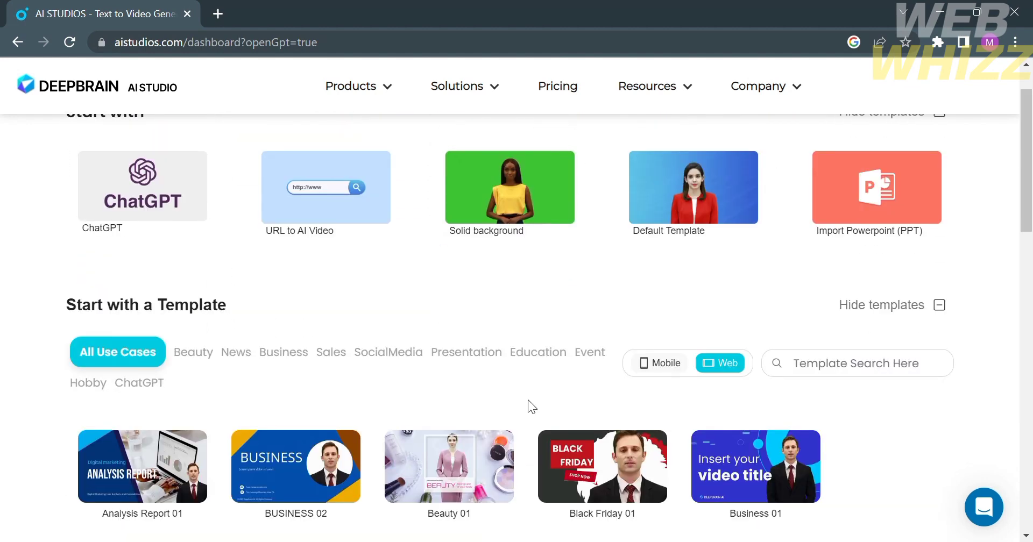
scroll(528, 407, "down", 4)
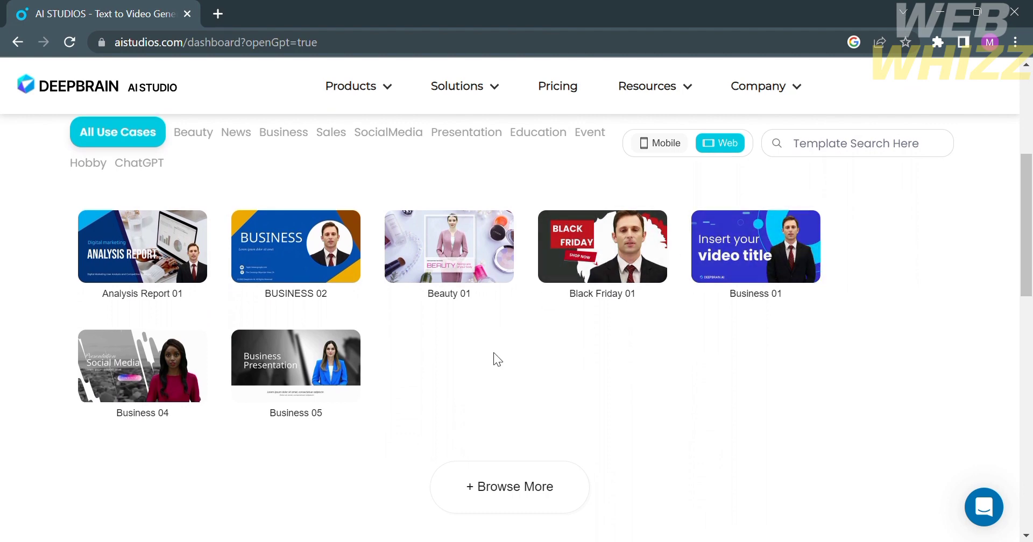
- Play the preview video of the blue business template and close the preview
left_click(357, 360)
scroll(567, 334, "down", 5)
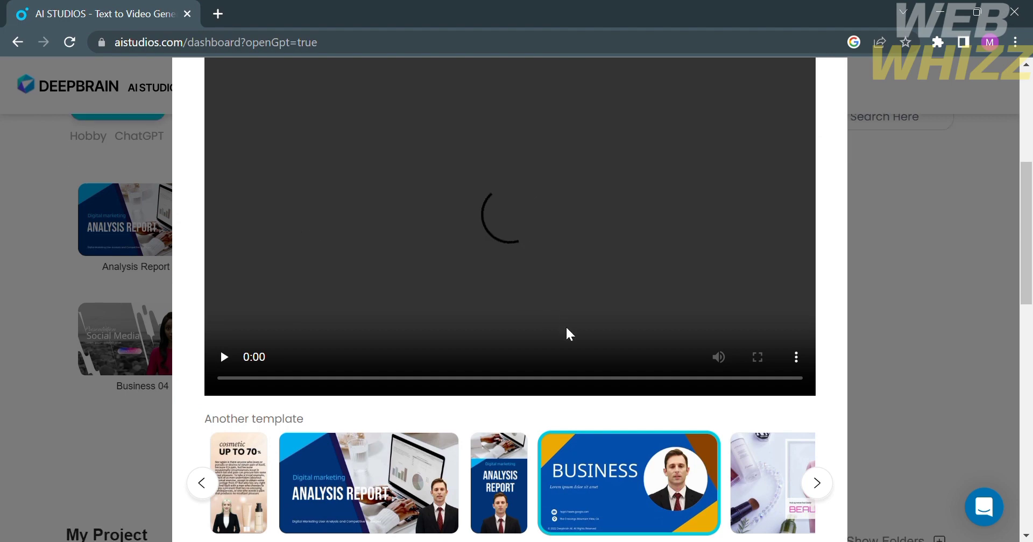
scroll(567, 334, "up", 10)
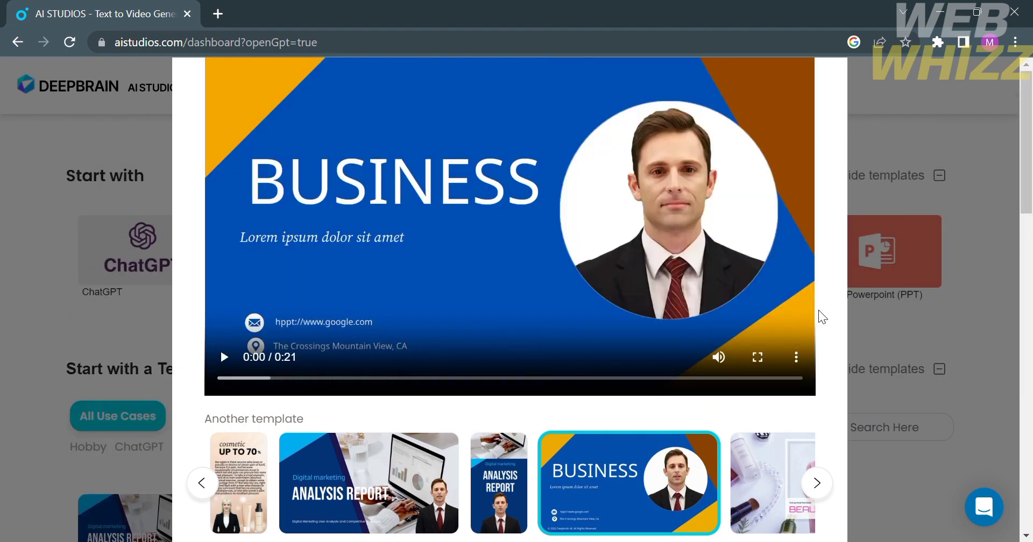
left_click(224, 359)
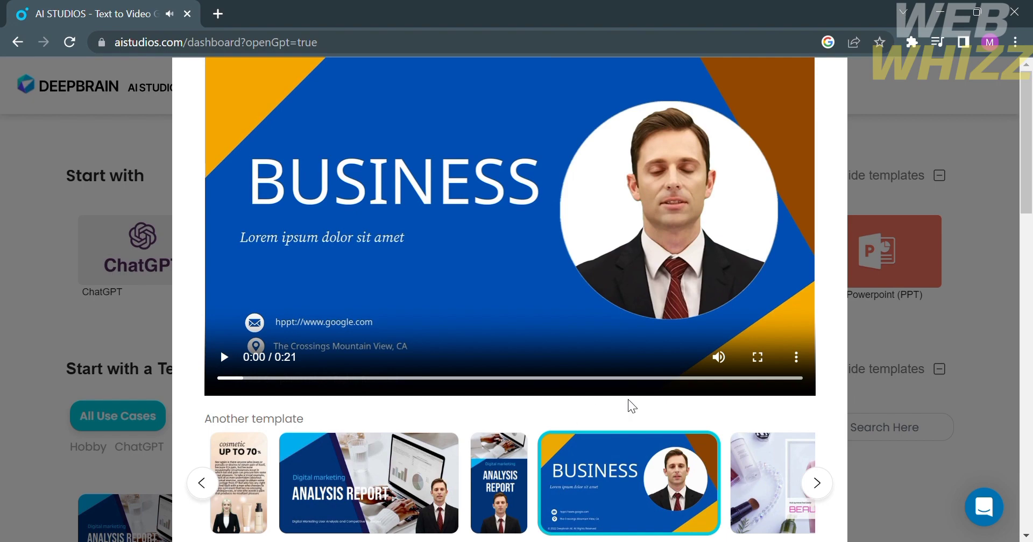
left_click(903, 392)
scroll(902, 392, "up", 6)
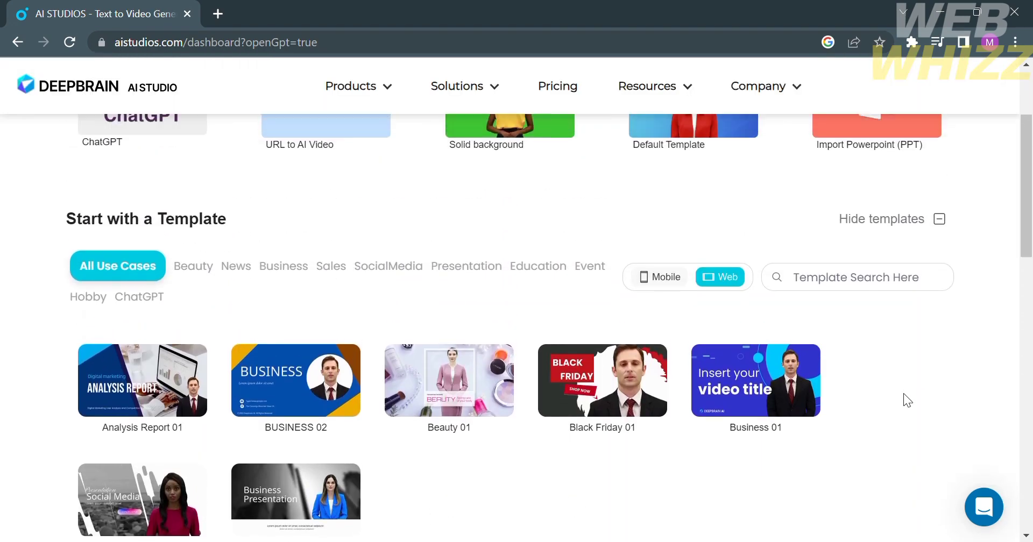
- Create a new video project and go through the editor's introductory tour to its end
scroll(903, 394, "down", 7)
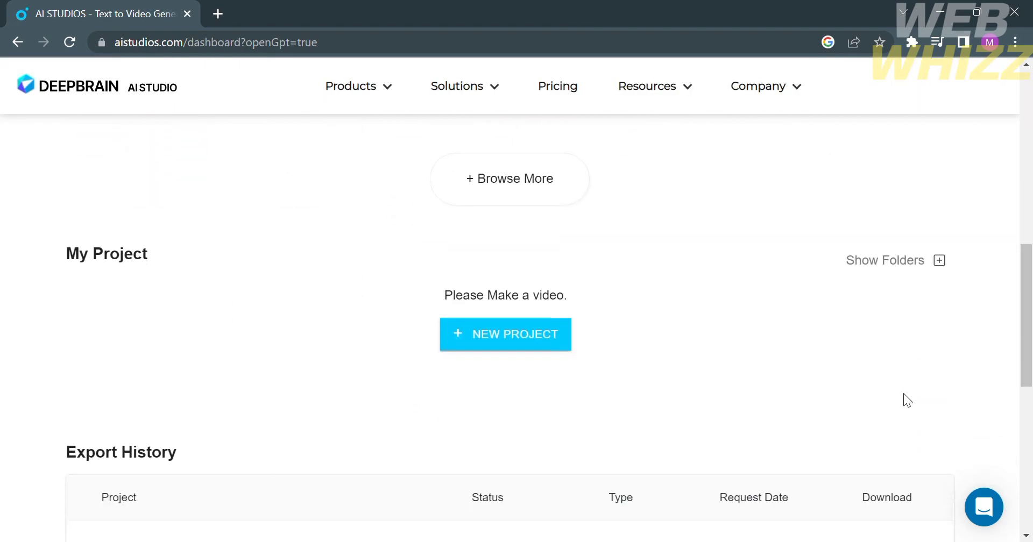
left_click(517, 328)
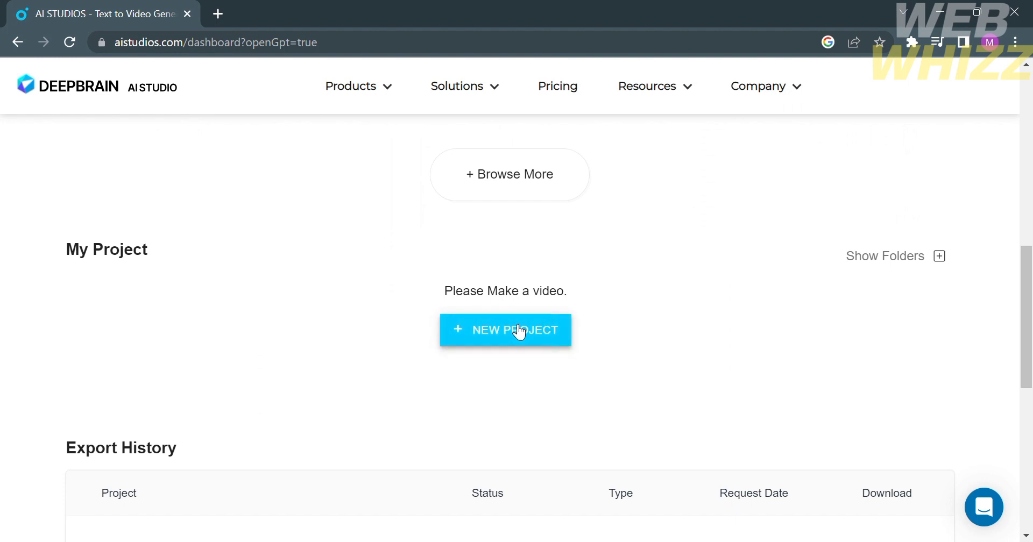
left_click(518, 329)
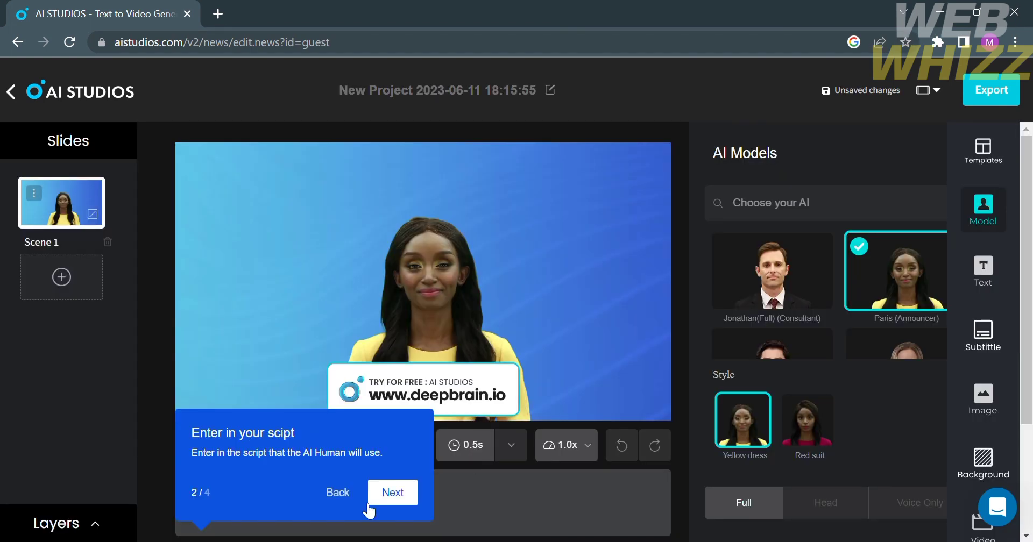
left_click(398, 492)
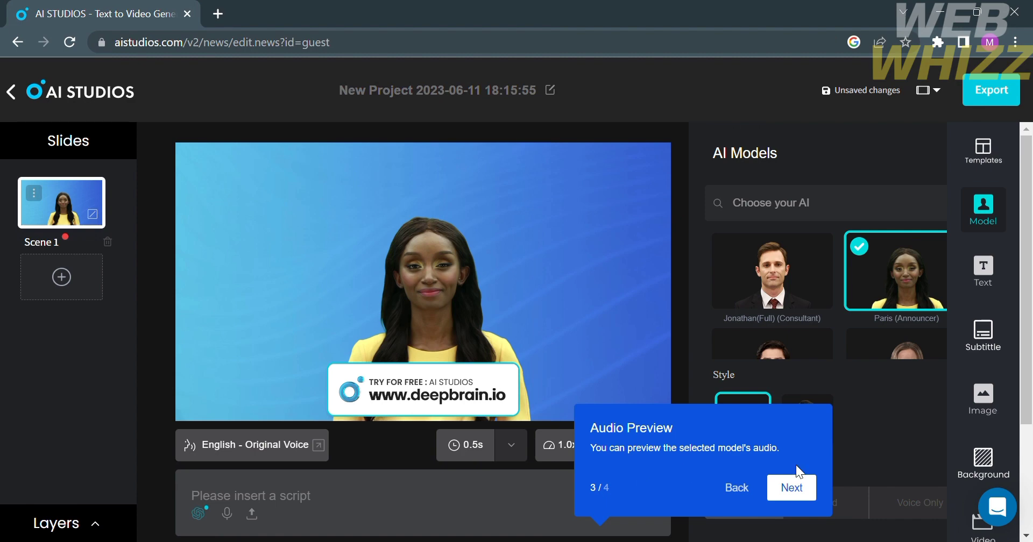
left_click(796, 484)
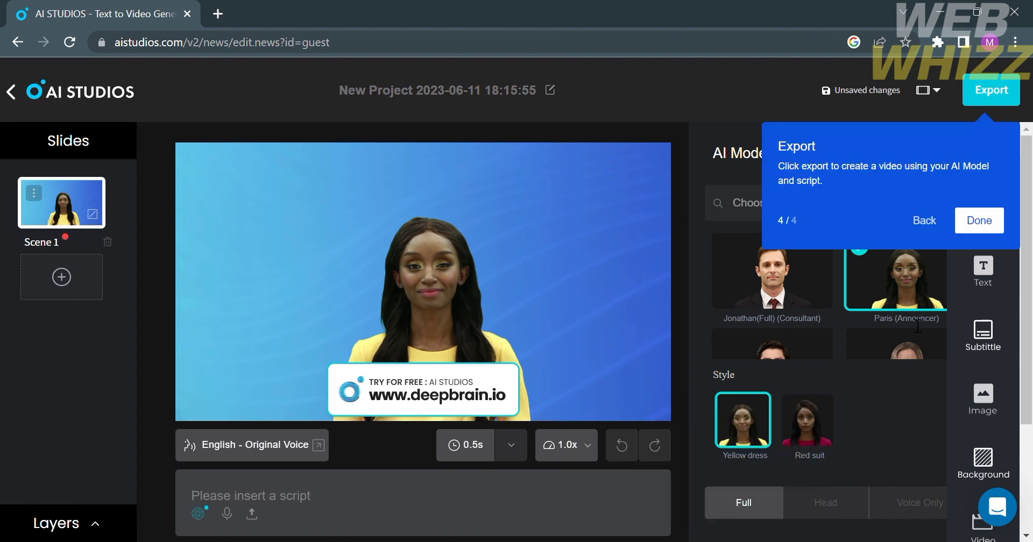
left_click(980, 233)
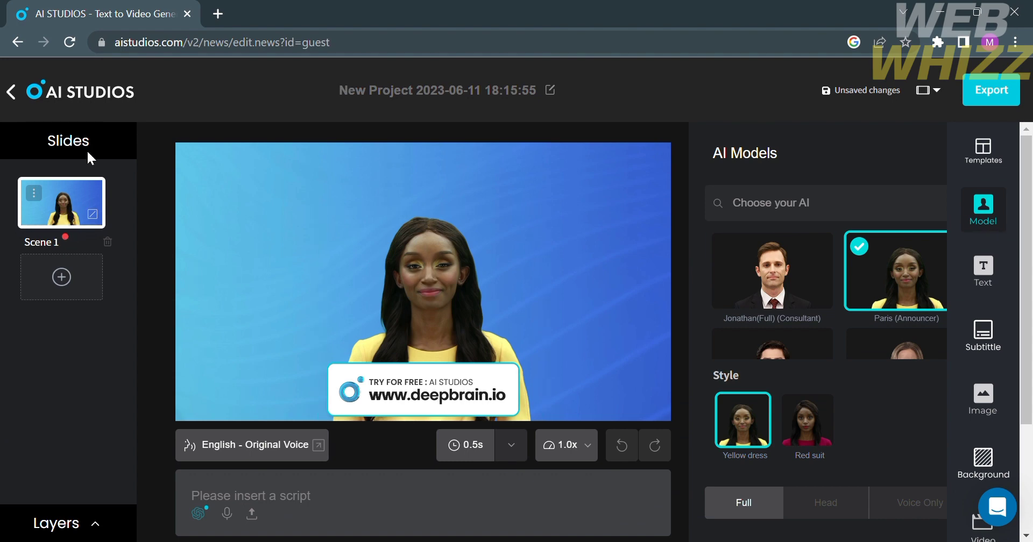
- Expand the layer list and set the scene's background to the solid salmon colour
double_click(68, 140)
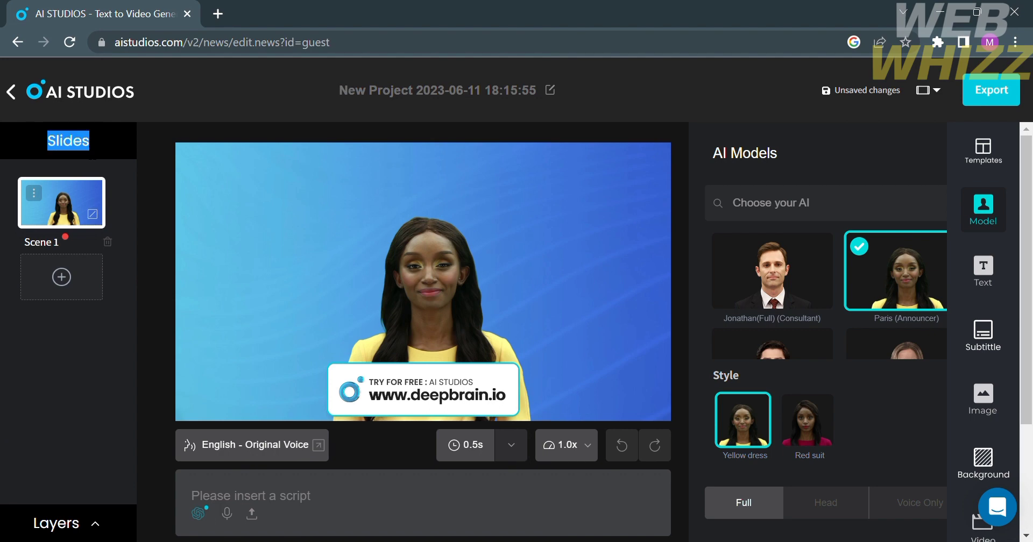
left_click(127, 182)
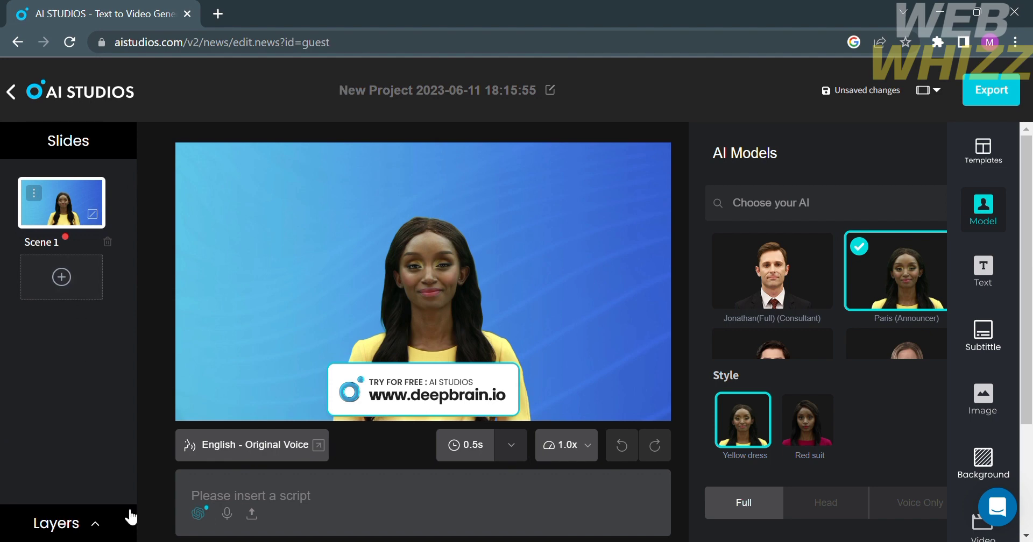
left_click(93, 526)
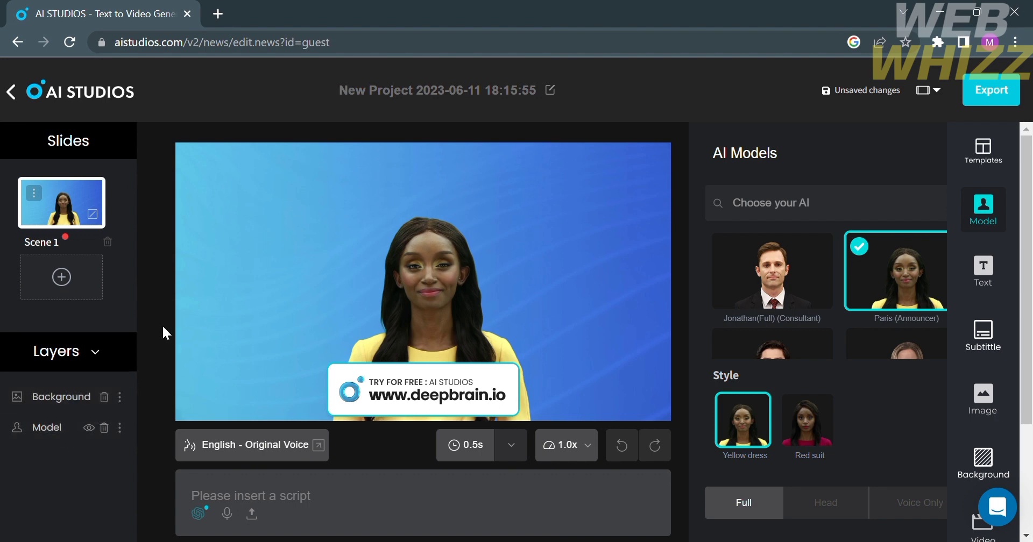
left_click(128, 408)
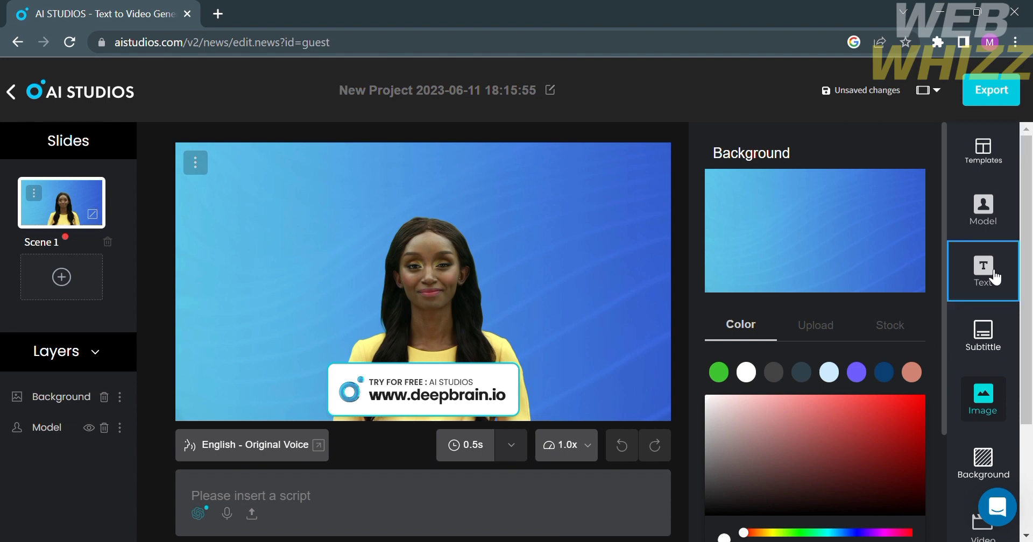
scroll(995, 370, "down", 1)
scroll(995, 370, "down", 2)
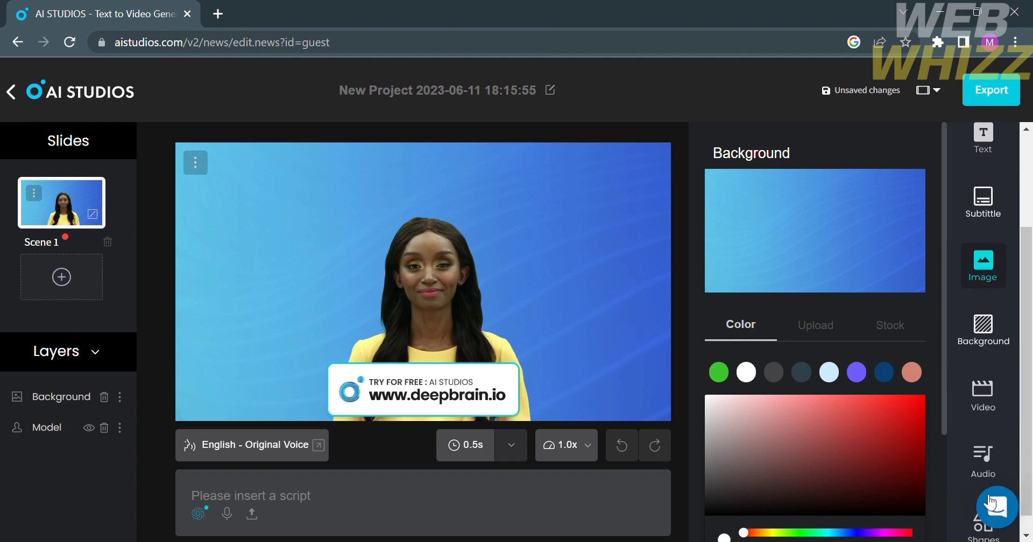
scroll(994, 473, "down", 1)
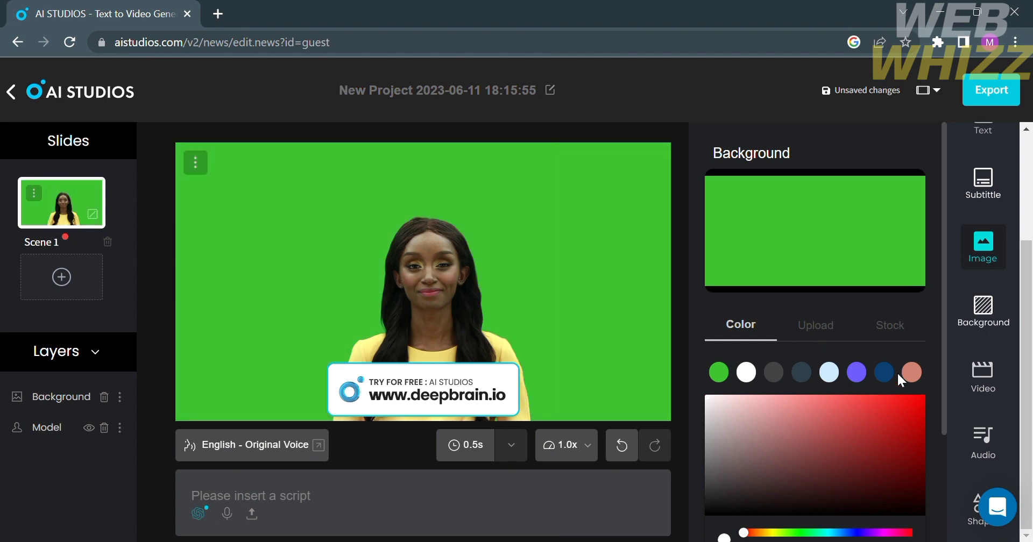
left_click(909, 373)
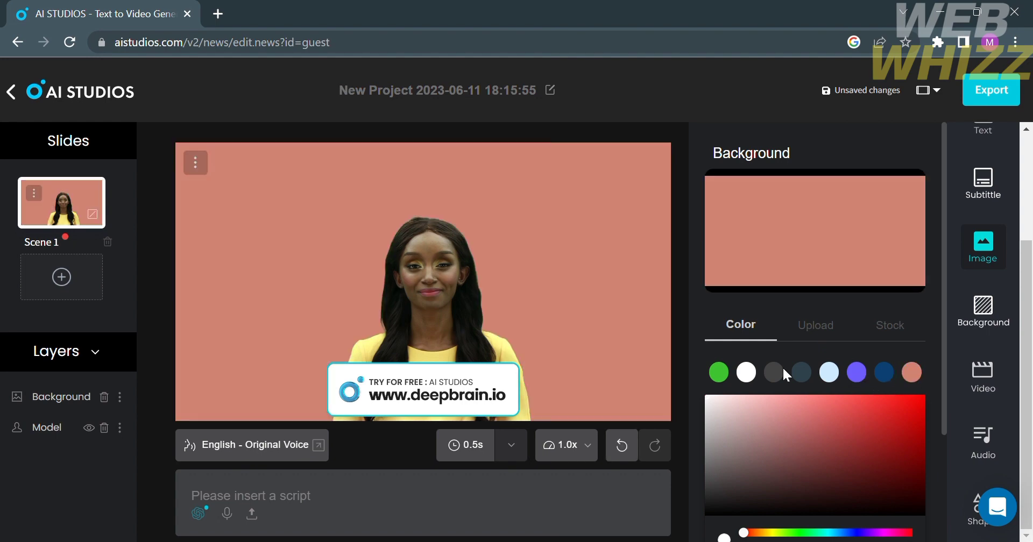
- Try the stock background with the night-time skyscrapers, and return the background to the solid salmon colour
left_click(803, 334)
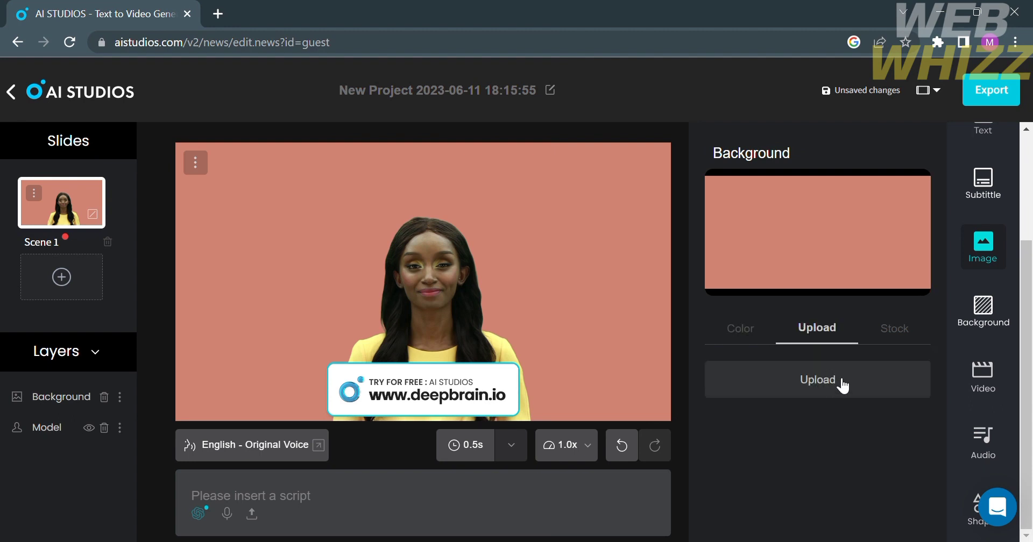
left_click(902, 328)
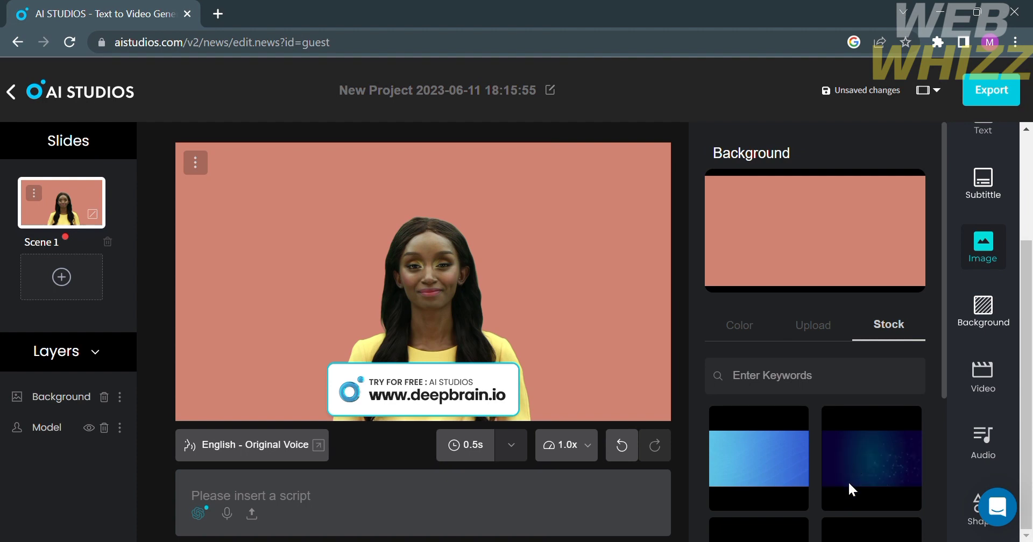
scroll(848, 487, "down", 4)
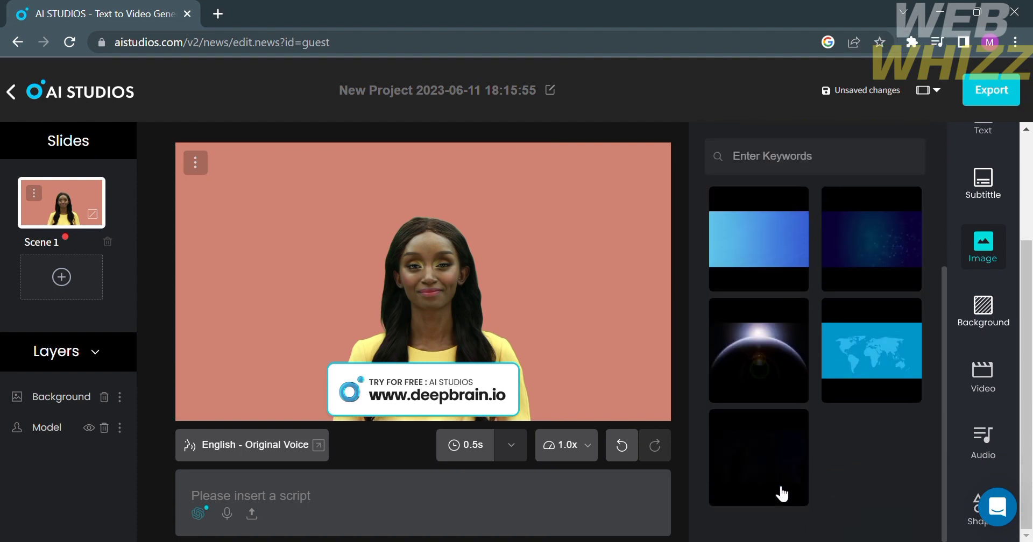
left_click(799, 463)
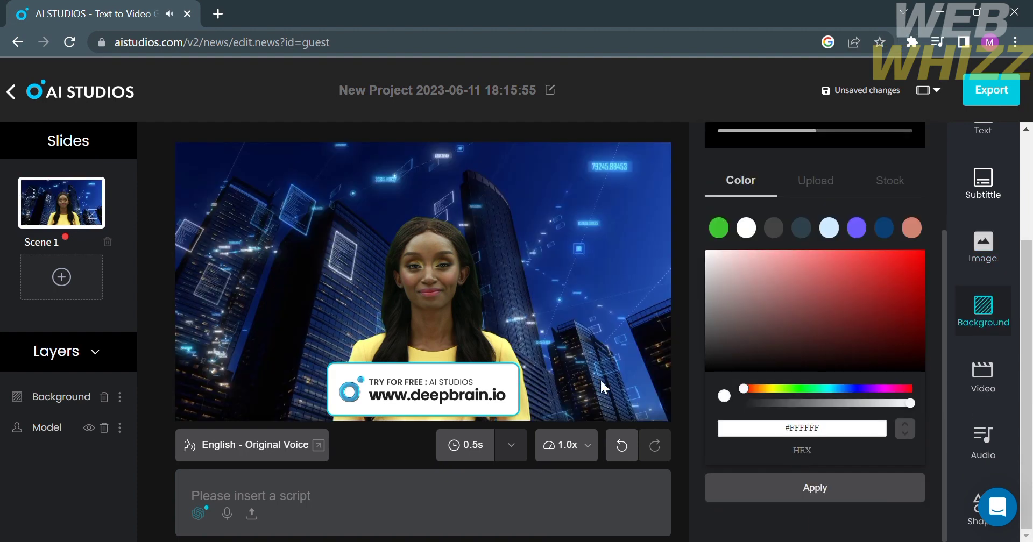
left_click(911, 227)
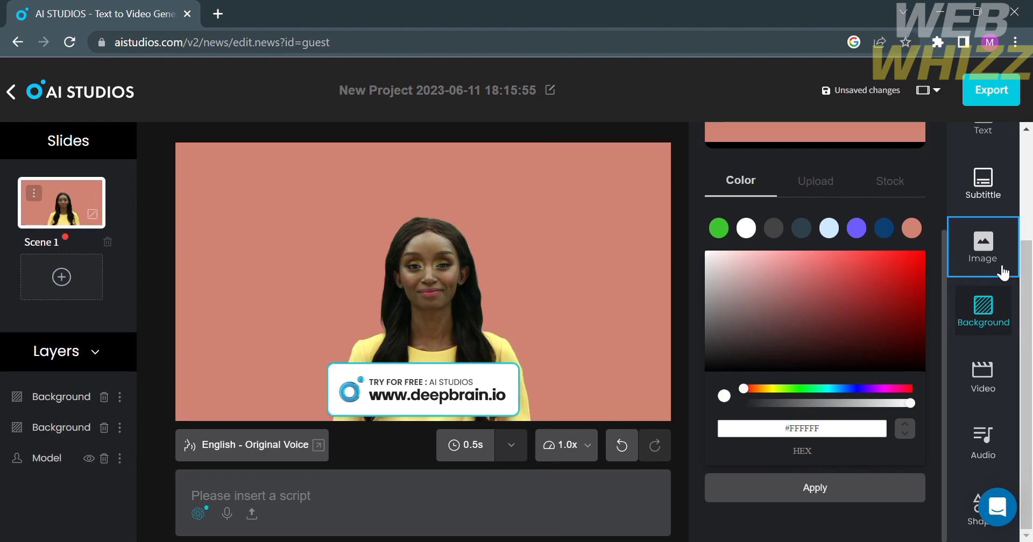
- Rename the project as "Sample Project"
scroll(1003, 272, "up", 3)
left_click(500, 92)
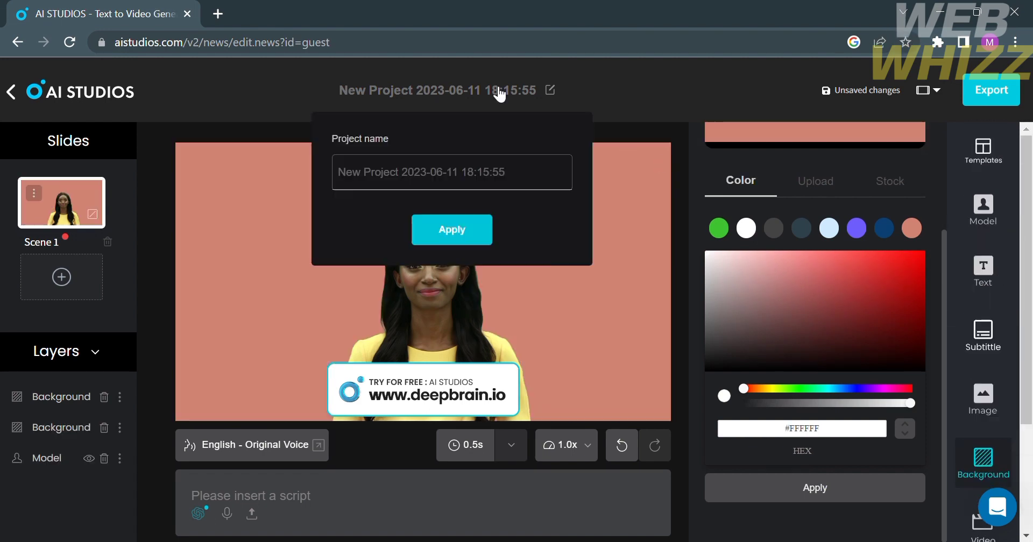
left_click_drag(528, 182, 337, 212)
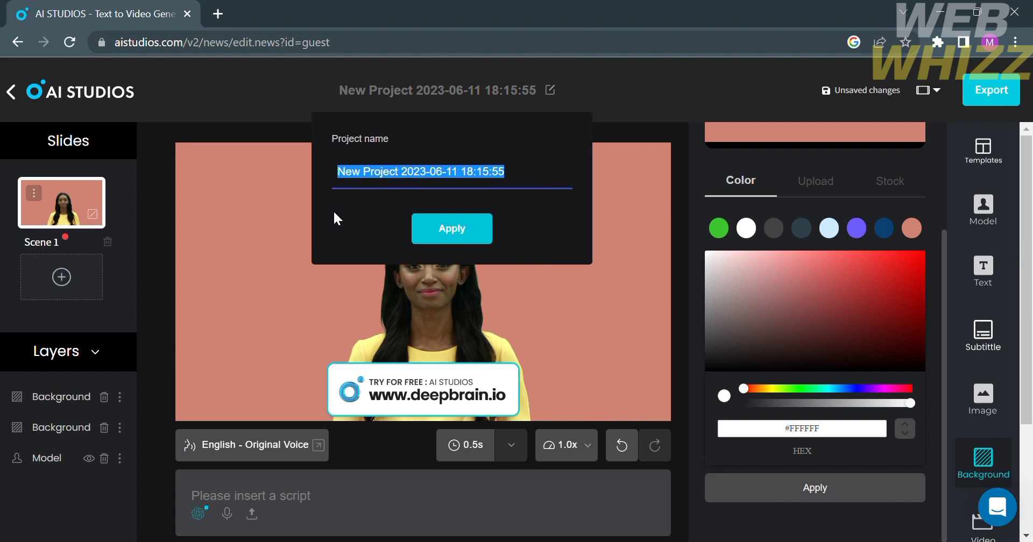
type("Sample Project")
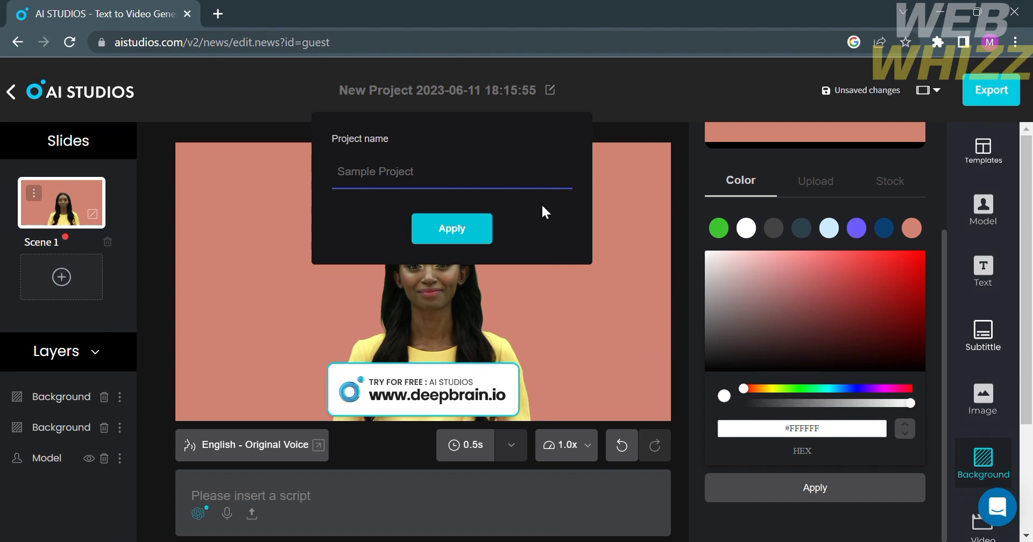
left_click(452, 228)
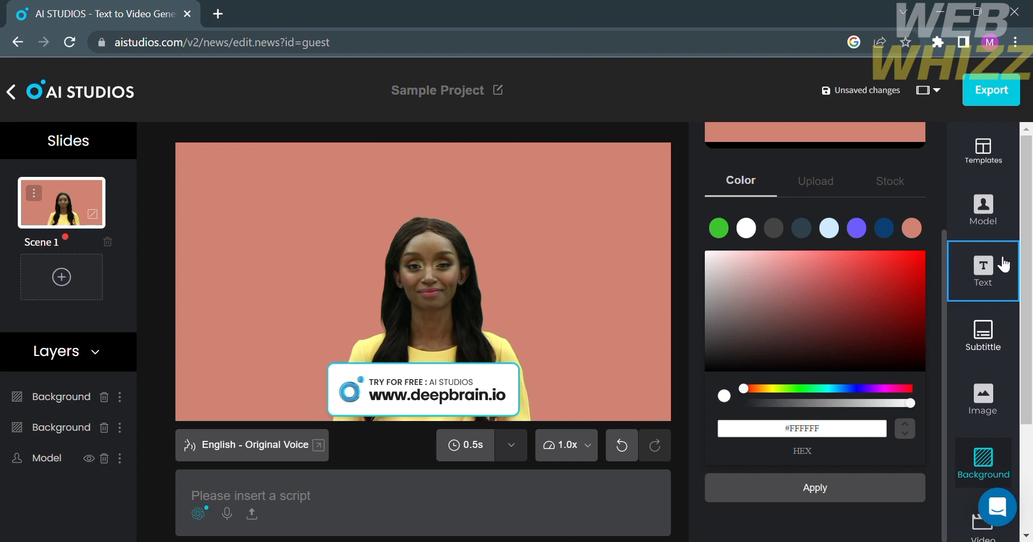
- Browse the AI models and replace the scene's presenter with Benjamin (consultant)
left_click(449, 334)
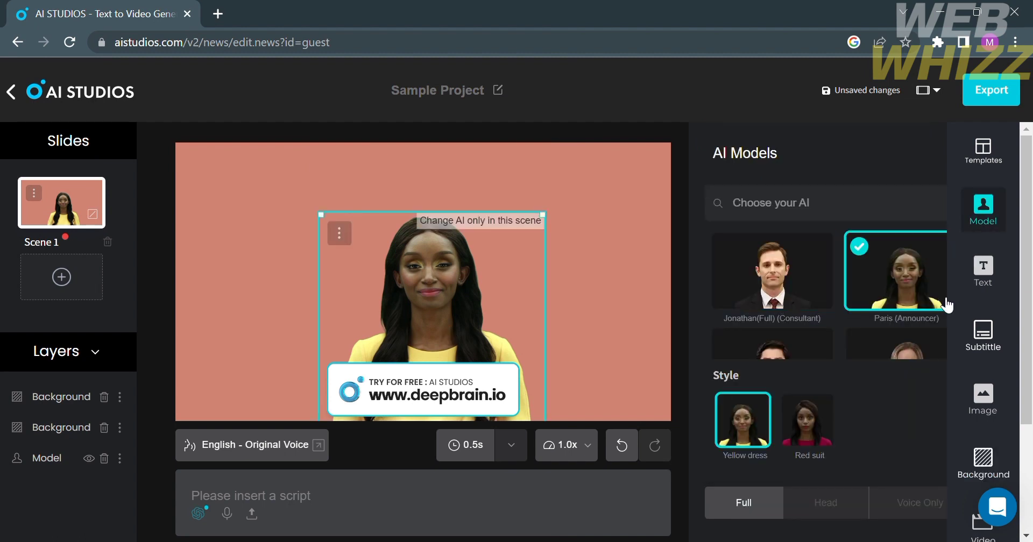
scroll(753, 323, "down", 1)
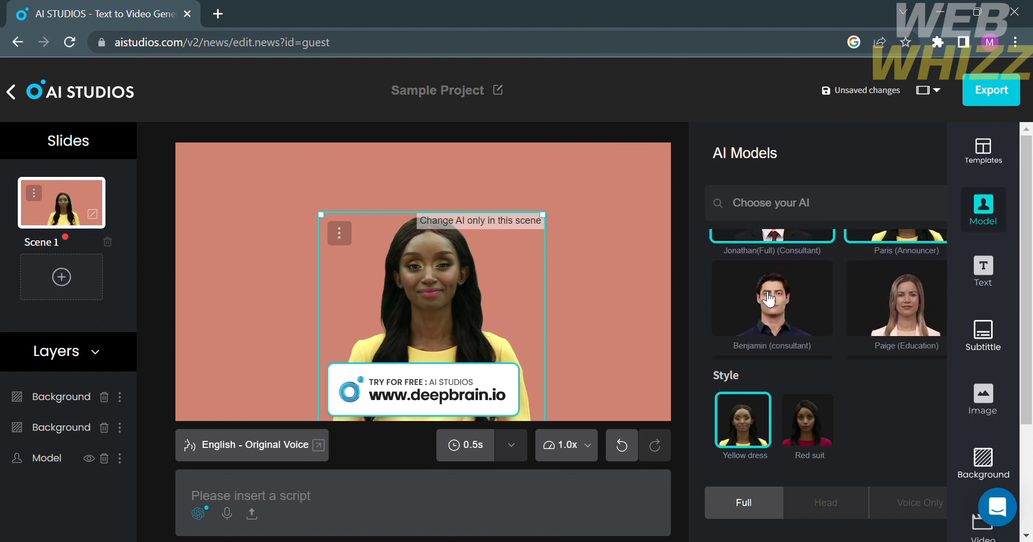
scroll(769, 299, "down", 1)
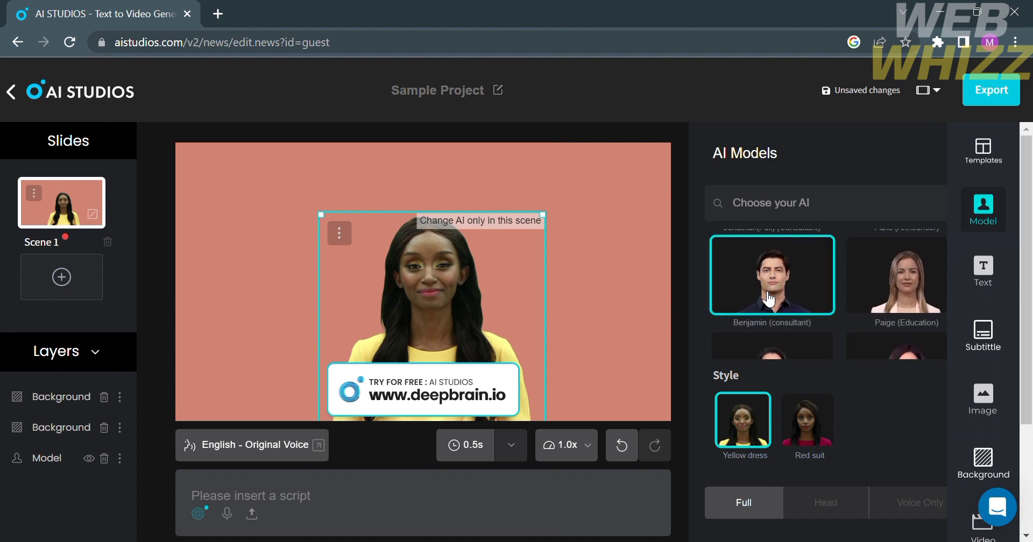
scroll(893, 299, "down", 1)
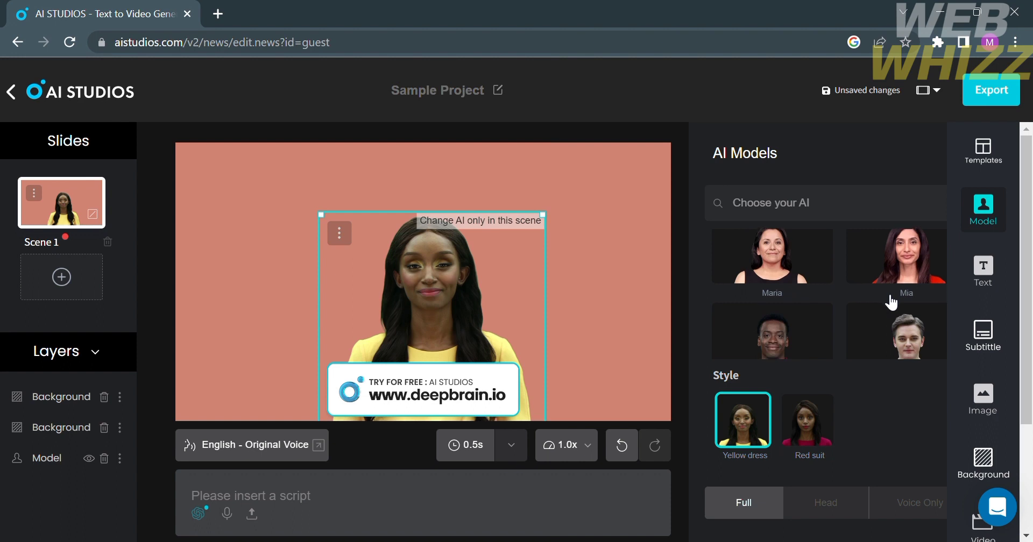
scroll(884, 295, "down", 1)
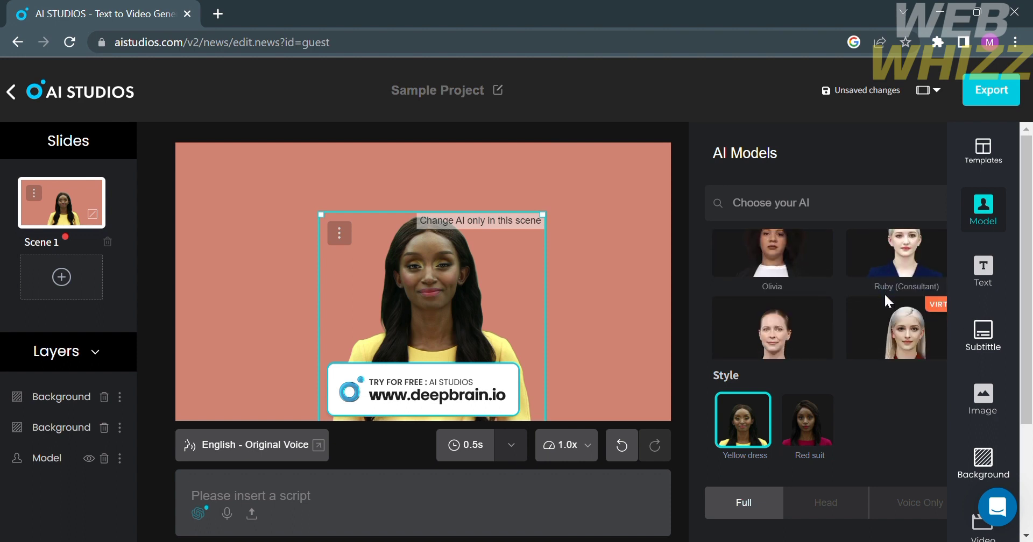
scroll(885, 295, "down", 2)
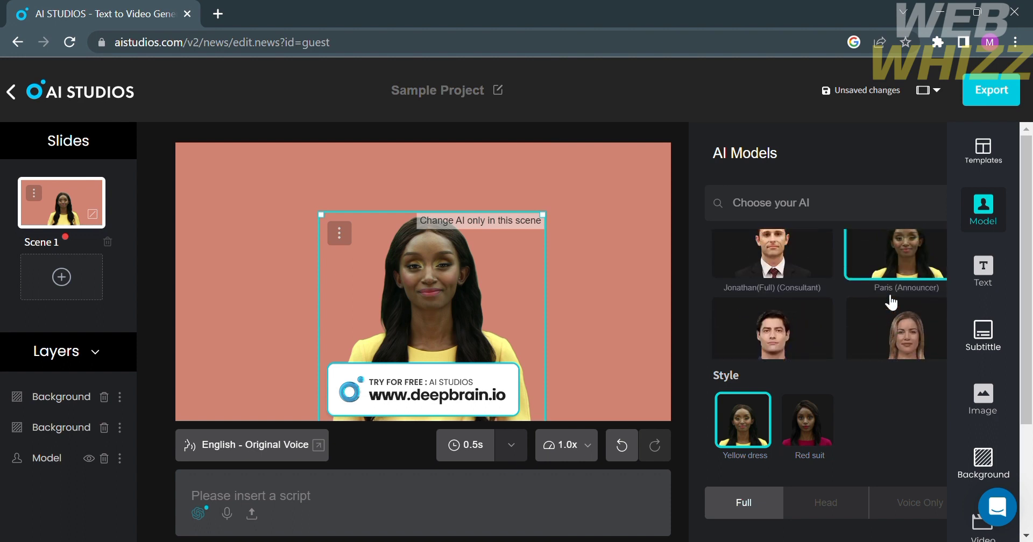
scroll(818, 351, "down", 1)
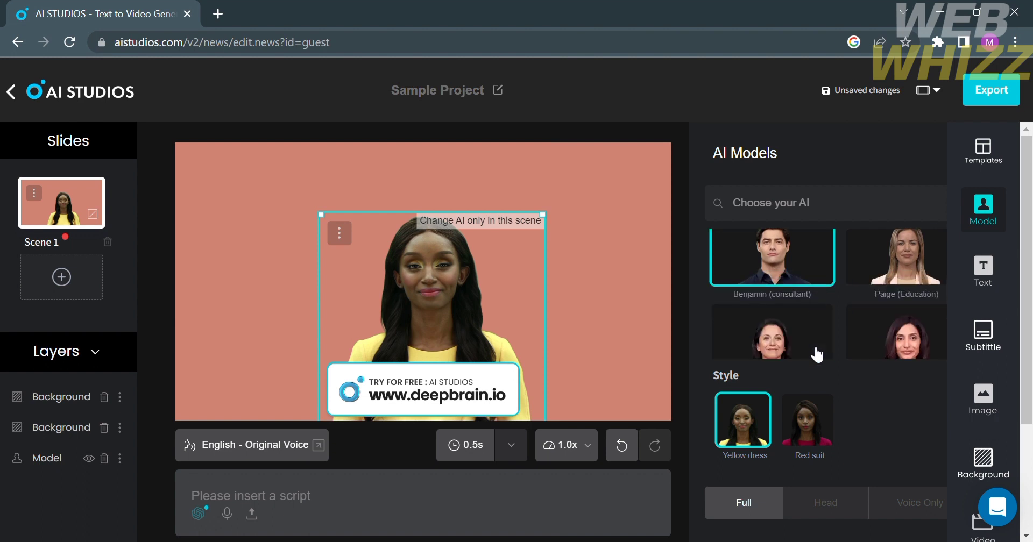
left_click(785, 259)
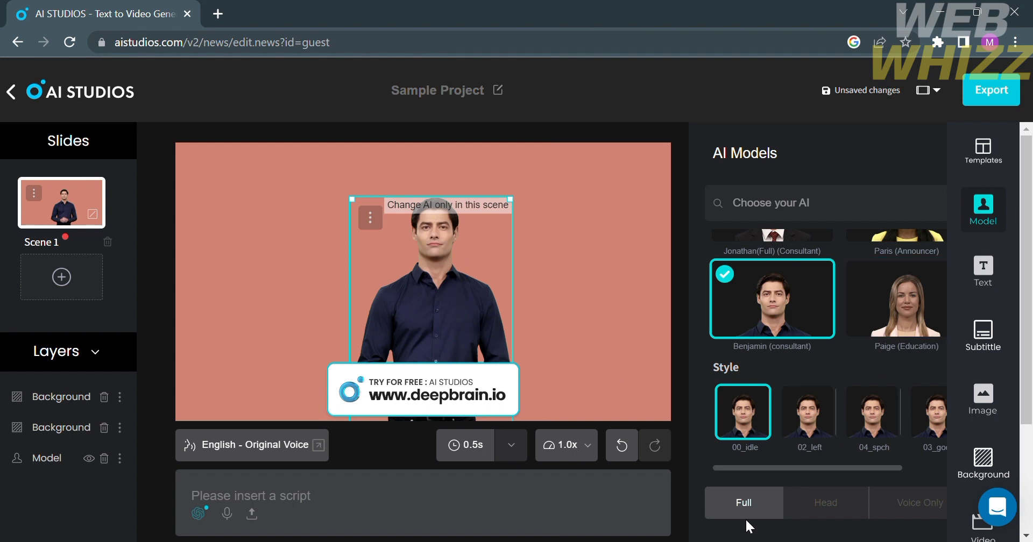
- Try the presenter's Head, Voice Only and Full display modes, and set it to Head
left_click(842, 517)
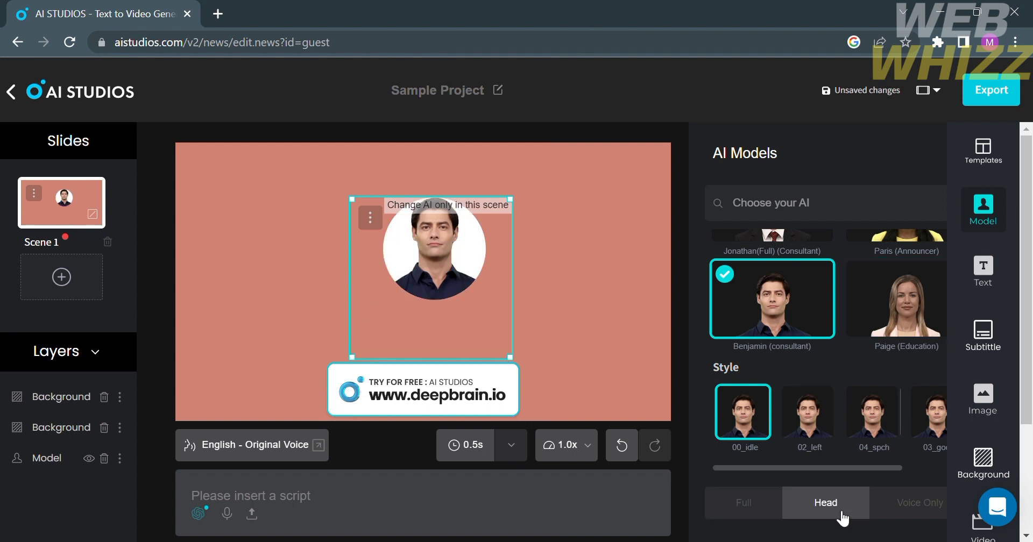
left_click(932, 517)
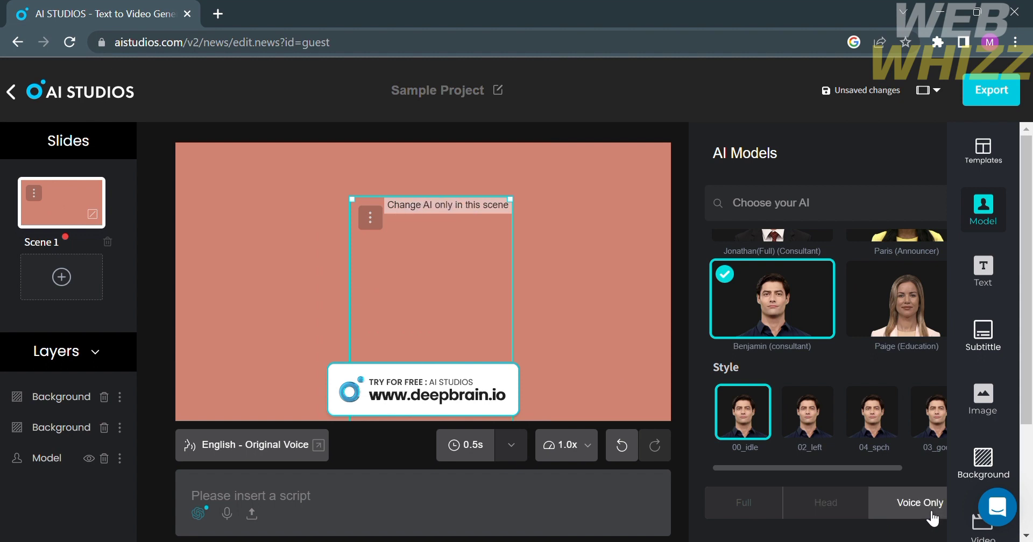
left_click(733, 509)
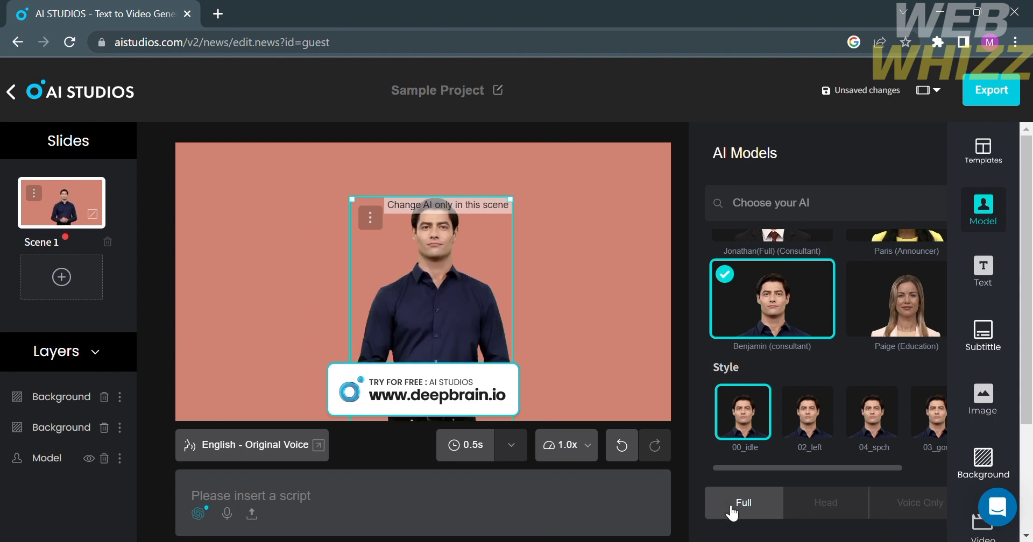
left_click(826, 510)
- Enlarge the circular head presenter slightly and place it near the lower-right corner of the scene
left_click(466, 326)
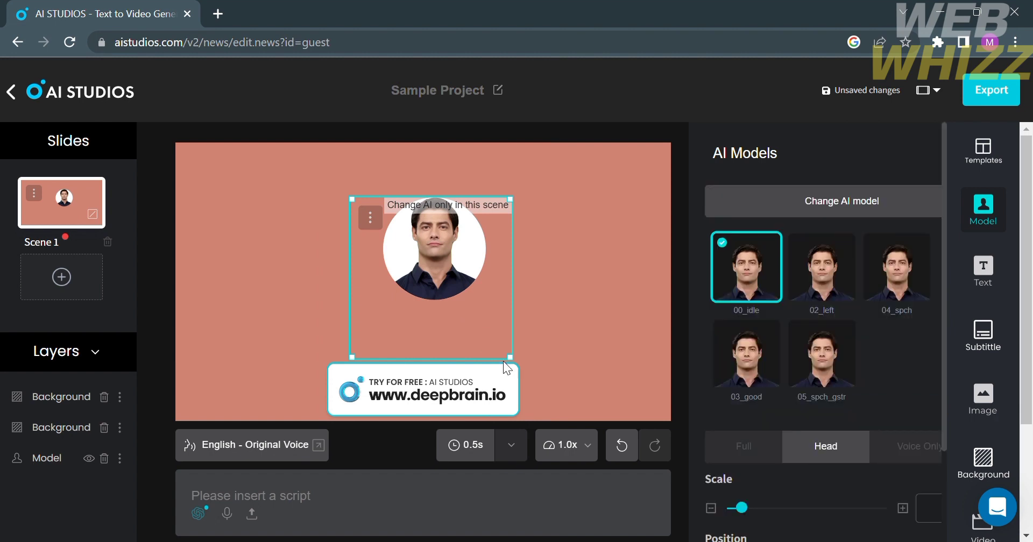
left_click_drag(514, 366, 592, 436)
left_click_drag(510, 309, 615, 337)
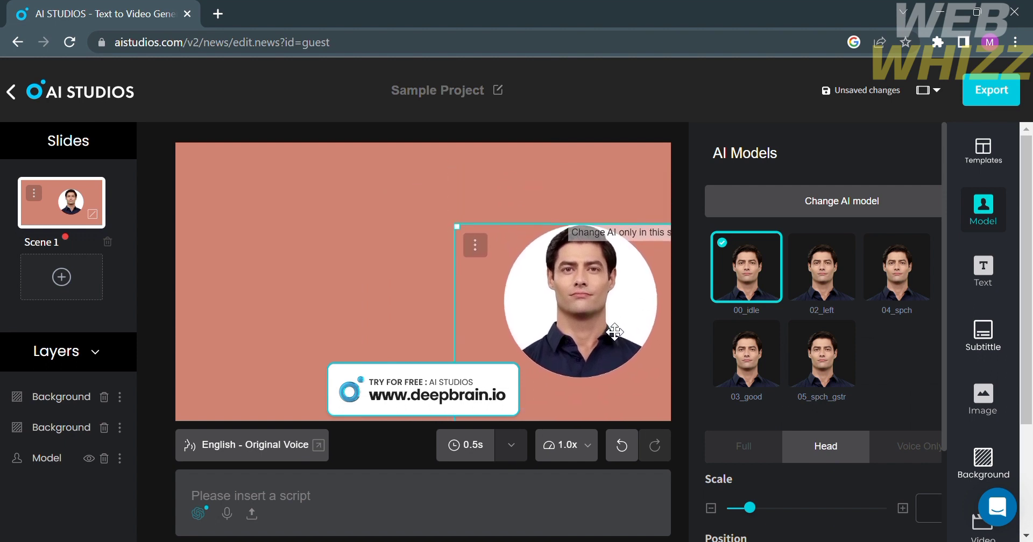
scroll(849, 503, "down", 1)
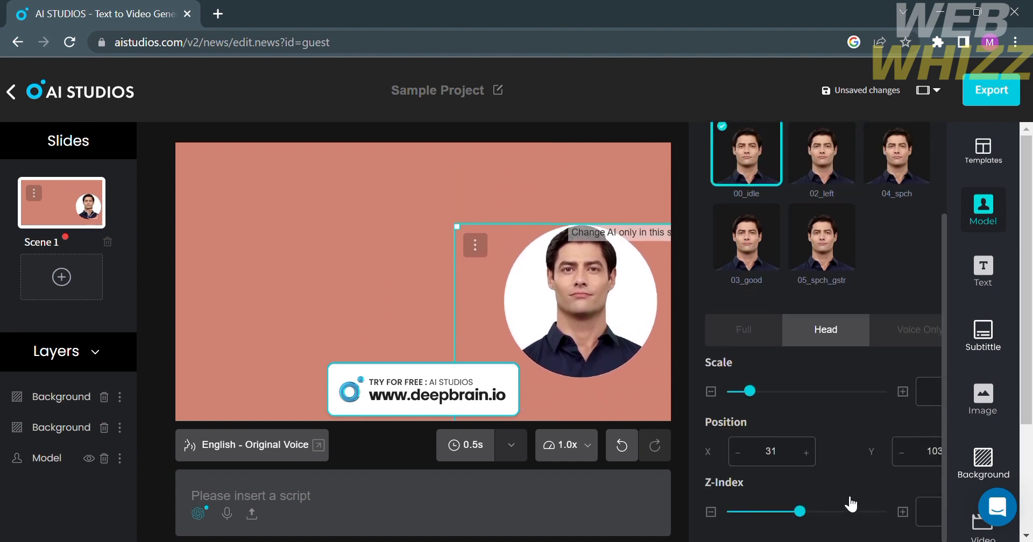
mouse_move(762, 397)
left_mouse_down()
mouse_move(798, 397)
mouse_move(755, 397)
left_mouse_up()
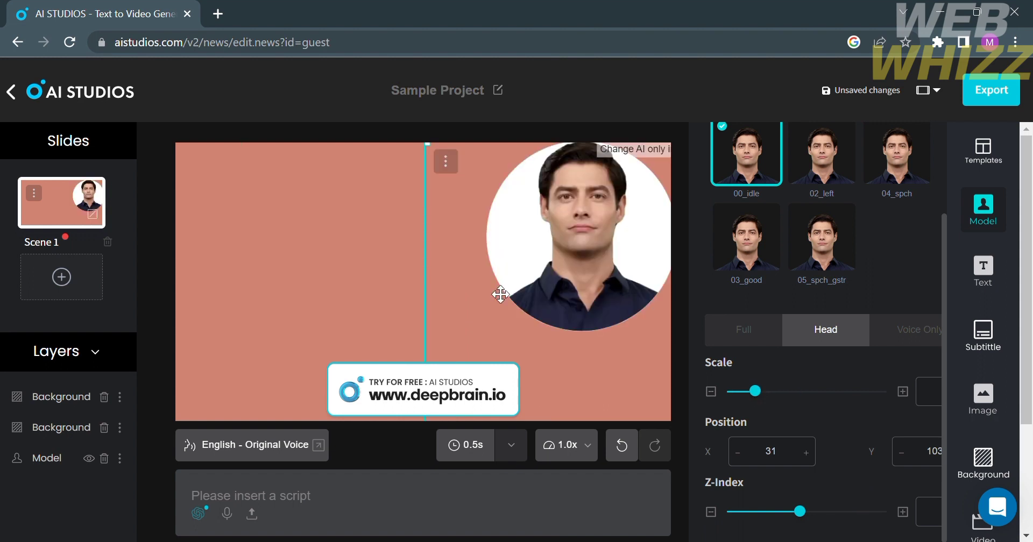
left_click_drag(486, 291, 466, 320)
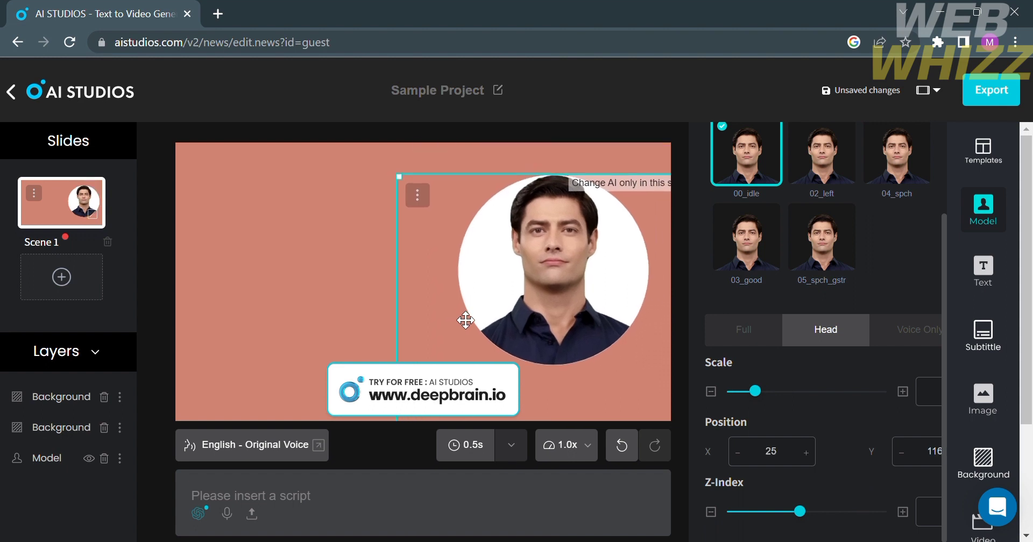
scroll(899, 312, "up", 3)
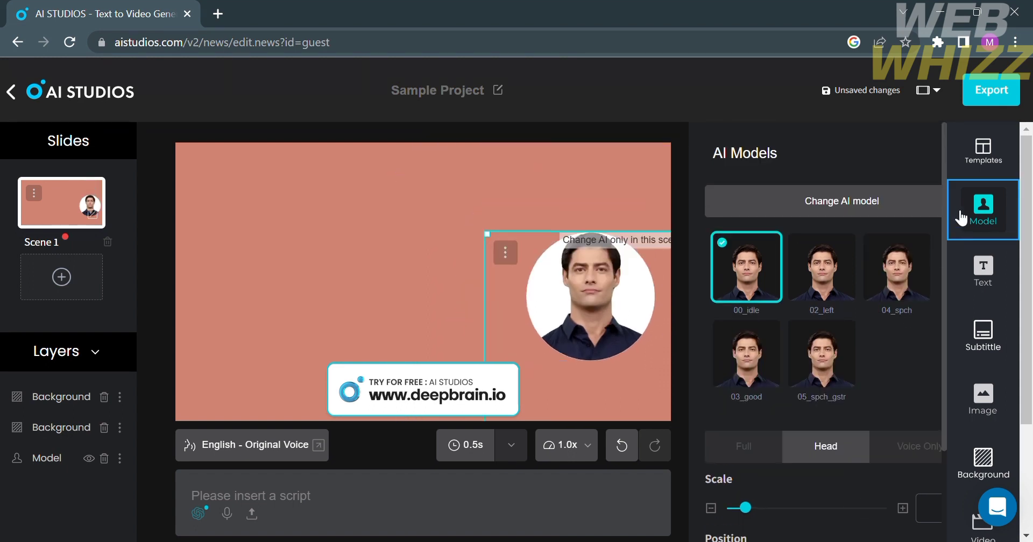
- Examine the voices and languages available for the presenter, and leave the voice selection without choosing another one
left_click(635, 505)
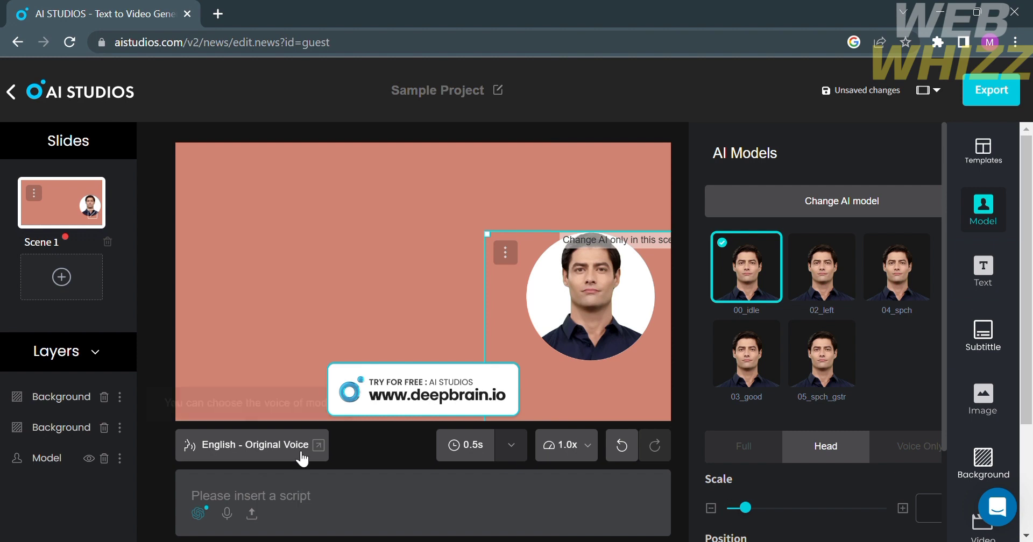
left_click(275, 430)
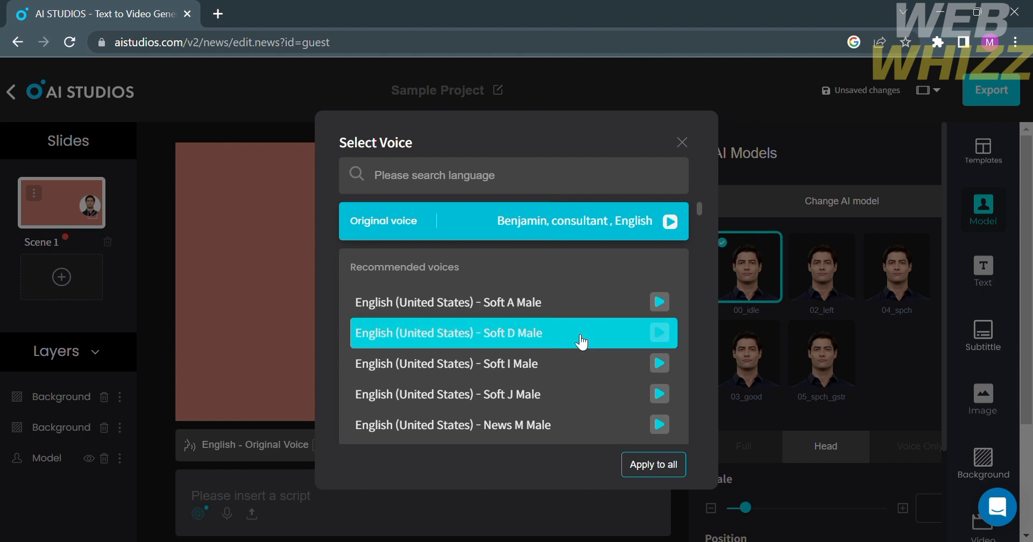
scroll(605, 392, "down", 2)
scroll(607, 396, "down", 8)
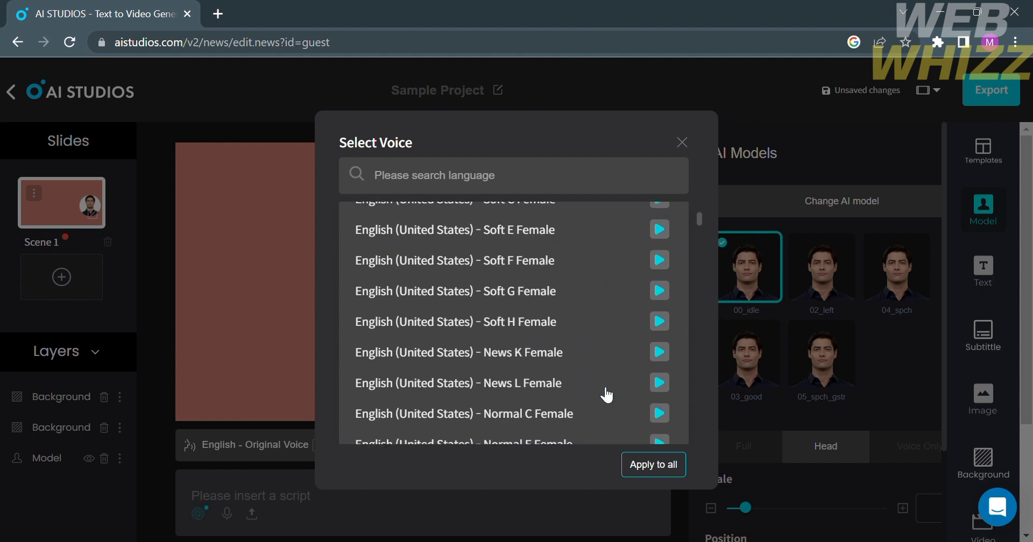
scroll(606, 395, "down", 15)
scroll(606, 395, "down", 15)
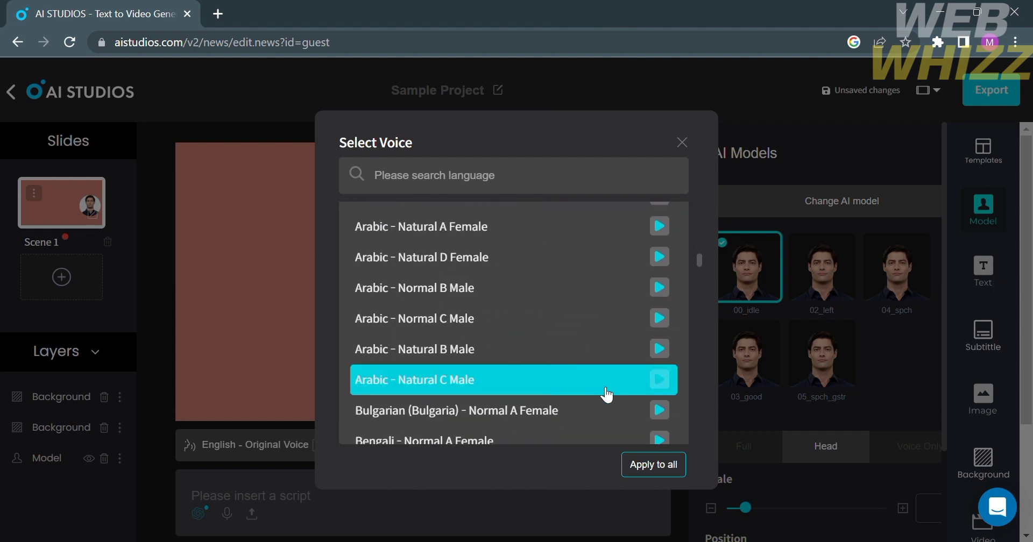
scroll(606, 395, "up", 3)
scroll(606, 395, "down", 4)
scroll(606, 395, "up", 4)
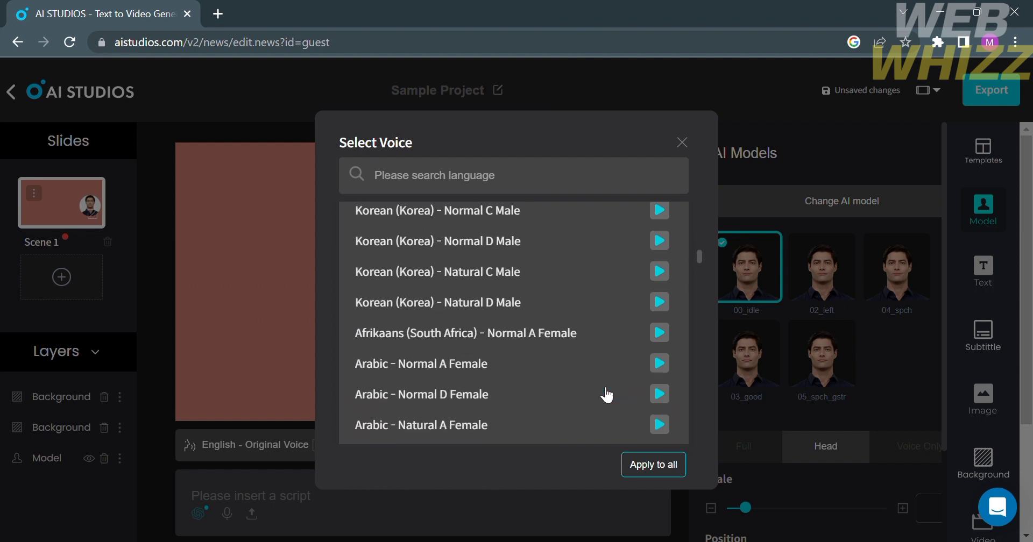
scroll(606, 395, "up", 3)
scroll(606, 396, "down", 15)
scroll(606, 395, "down", 8)
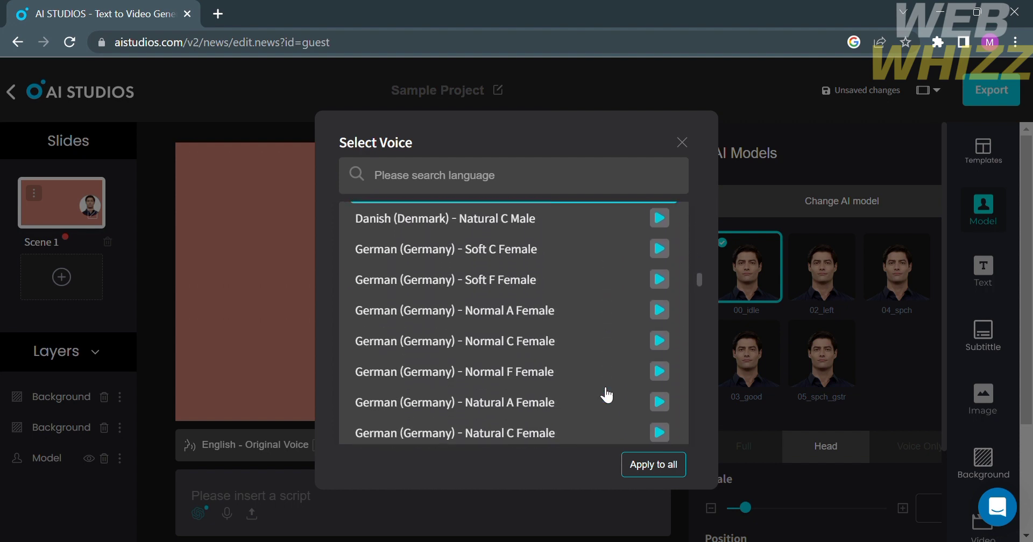
scroll(606, 395, "down", 4)
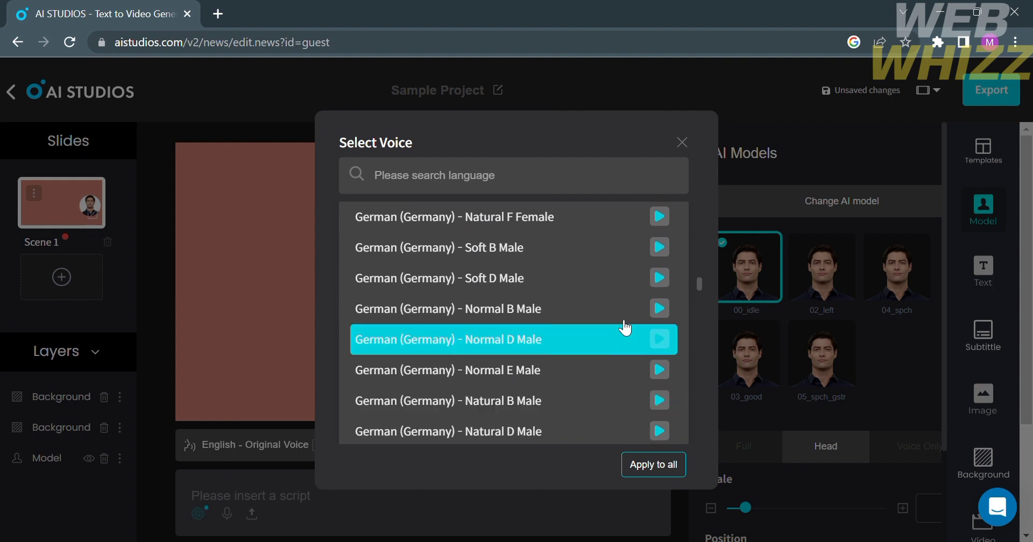
scroll(602, 240, "up", 10)
scroll(602, 240, "up", 5)
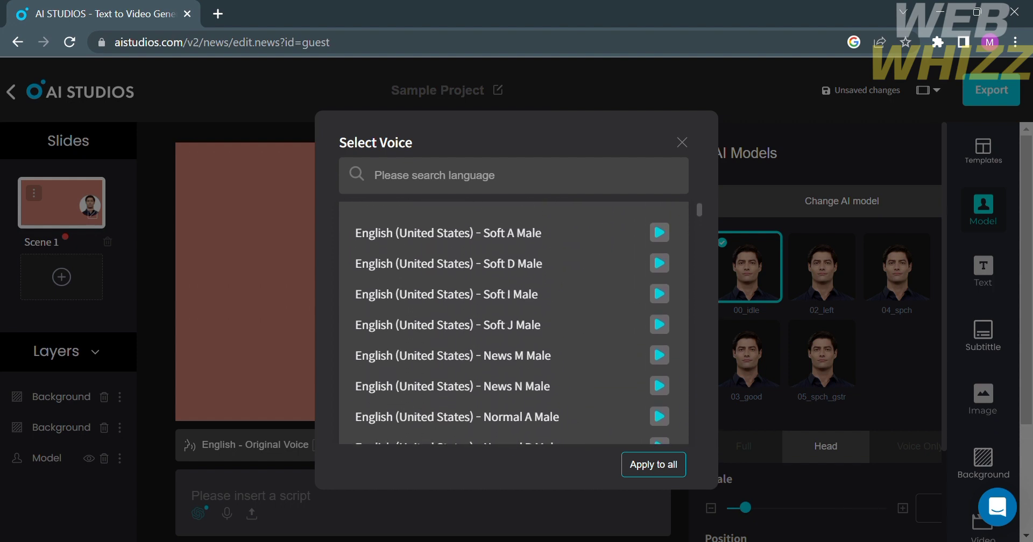
scroll(564, 355, "up", 2)
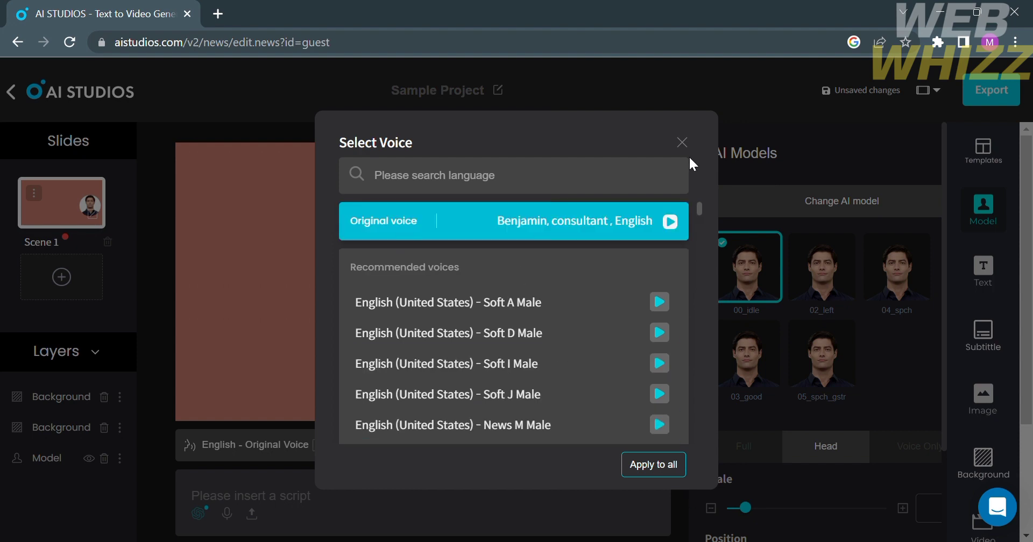
left_click(682, 144)
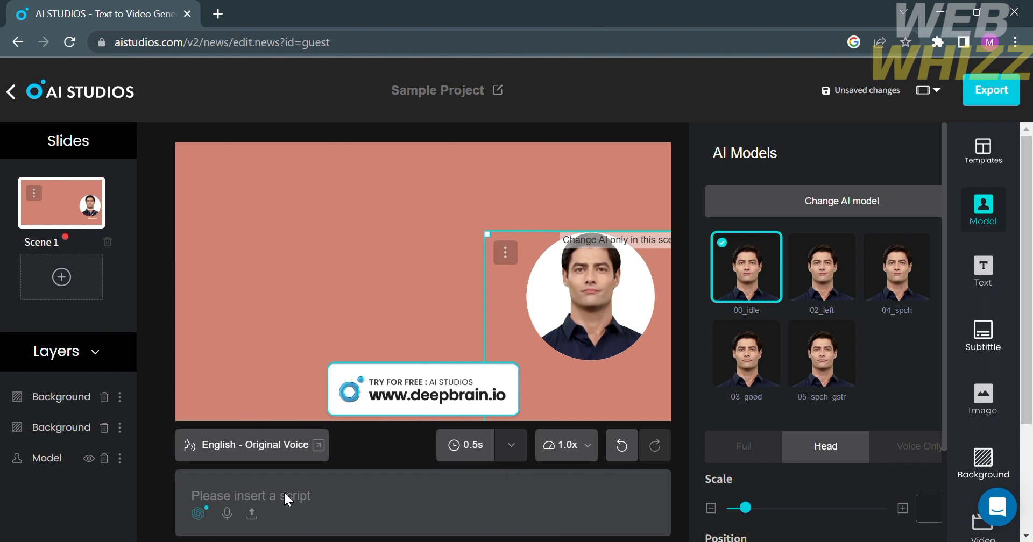
- Enter the script "Hello welcome to our Channel WebWhizz" and decline the automatic voice change to Dutch
type("Hello welcome")
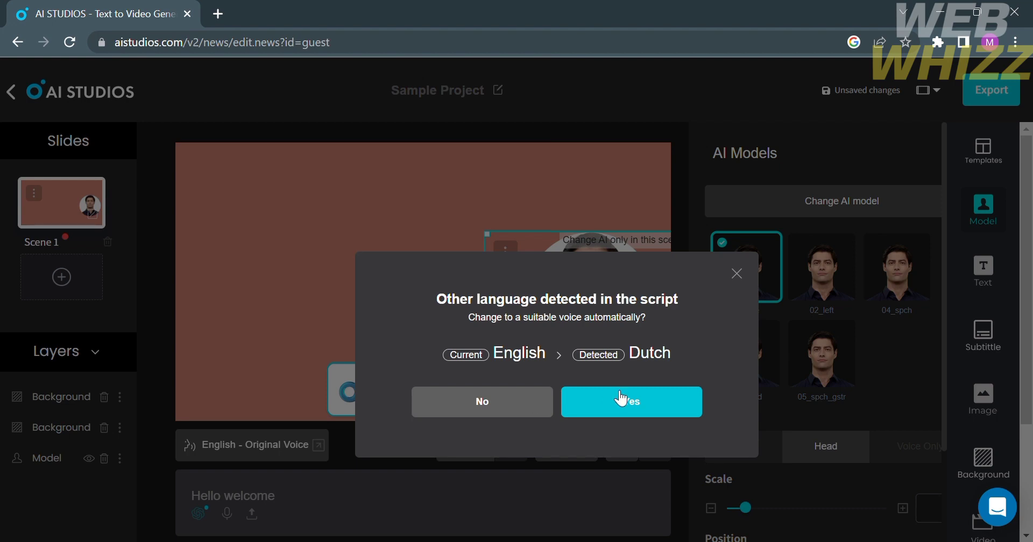
left_click(511, 410)
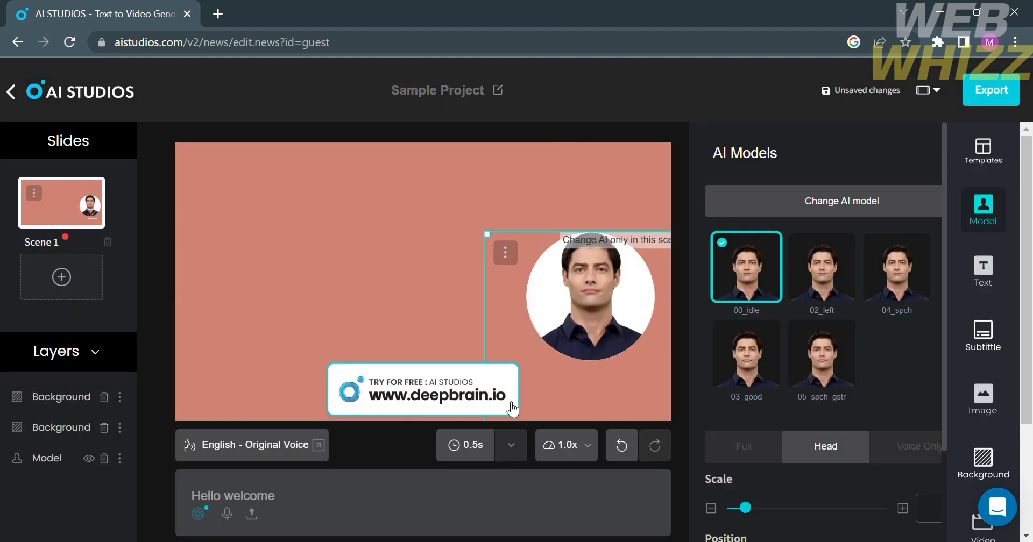
left_click(283, 514)
type("to our Channel WebWhizz")
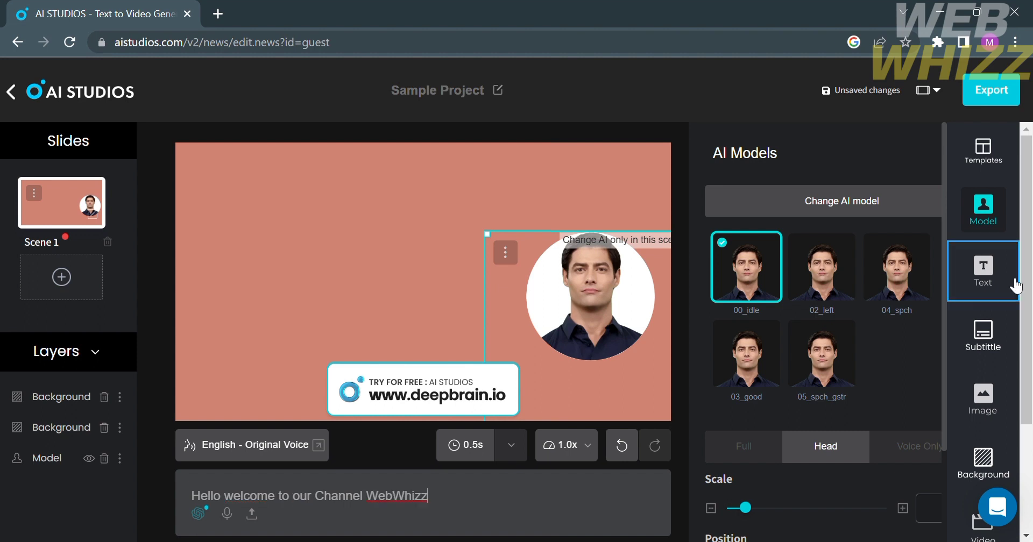
- Add a title text element to the scene and set its wording to "Sample Text"
left_click(999, 277)
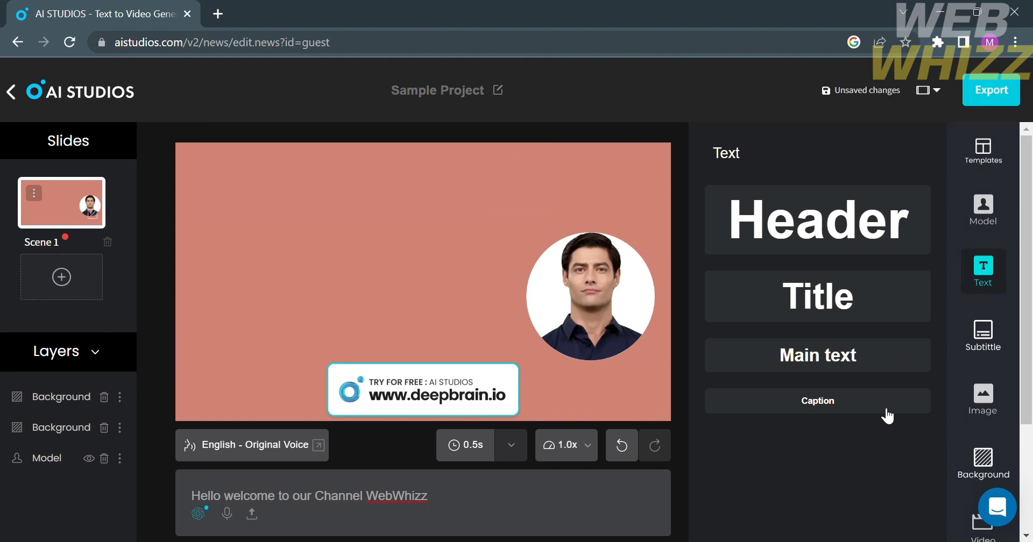
left_click(793, 306)
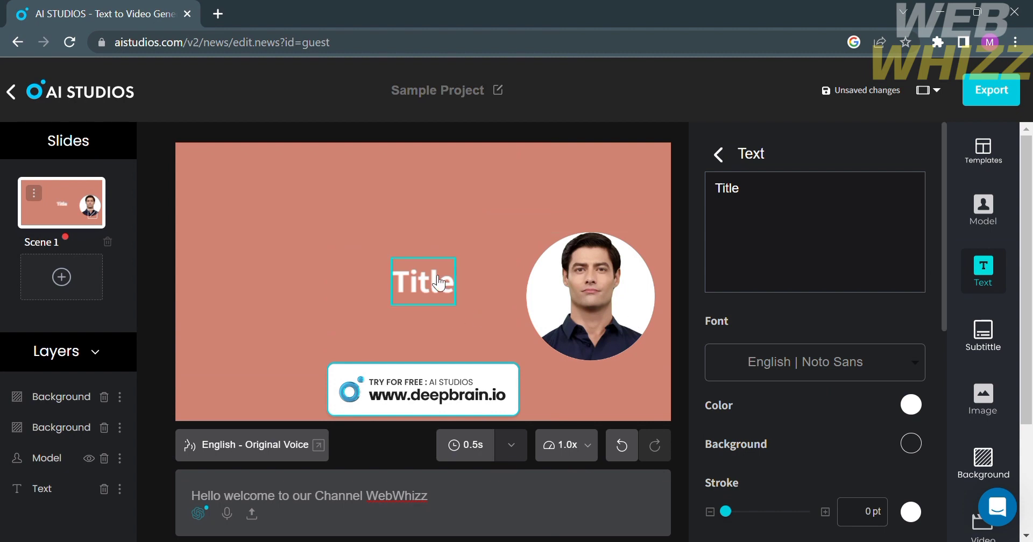
double_click(726, 188)
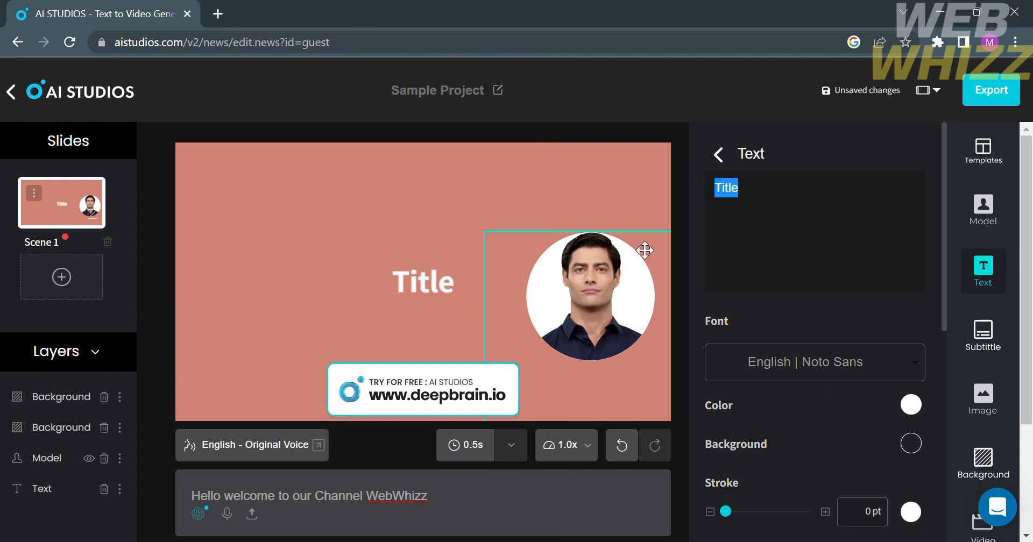
type("Sample Text")
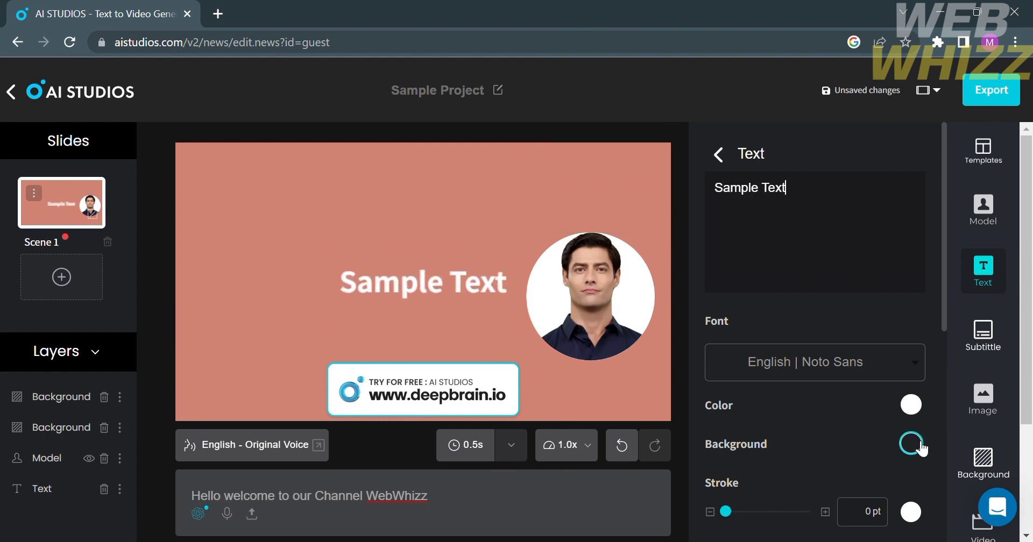
- Change the title's font to English | SourceSerifPro-Bold and move the title near the upper edge of the scene
left_click(818, 374)
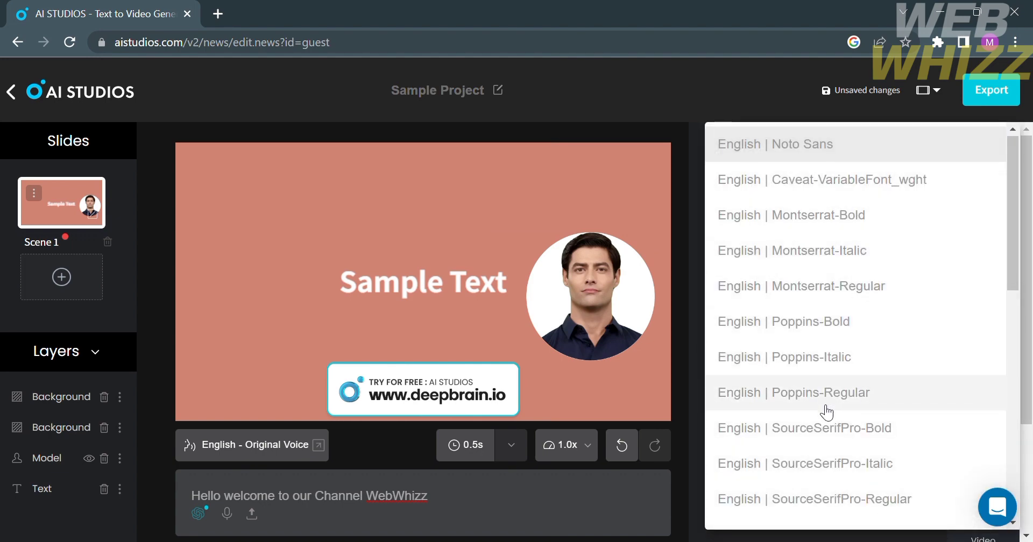
scroll(827, 409, "down", 1)
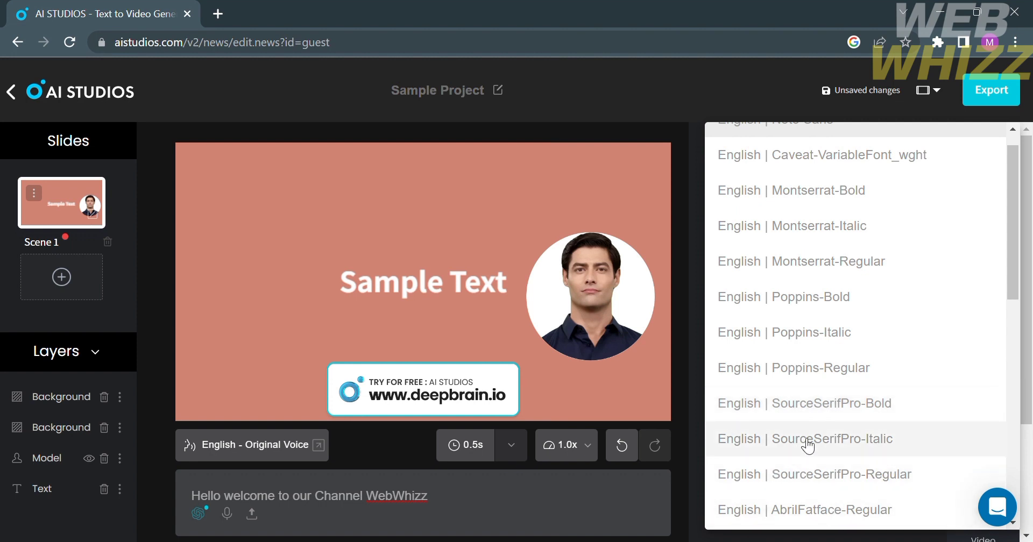
left_click(852, 415)
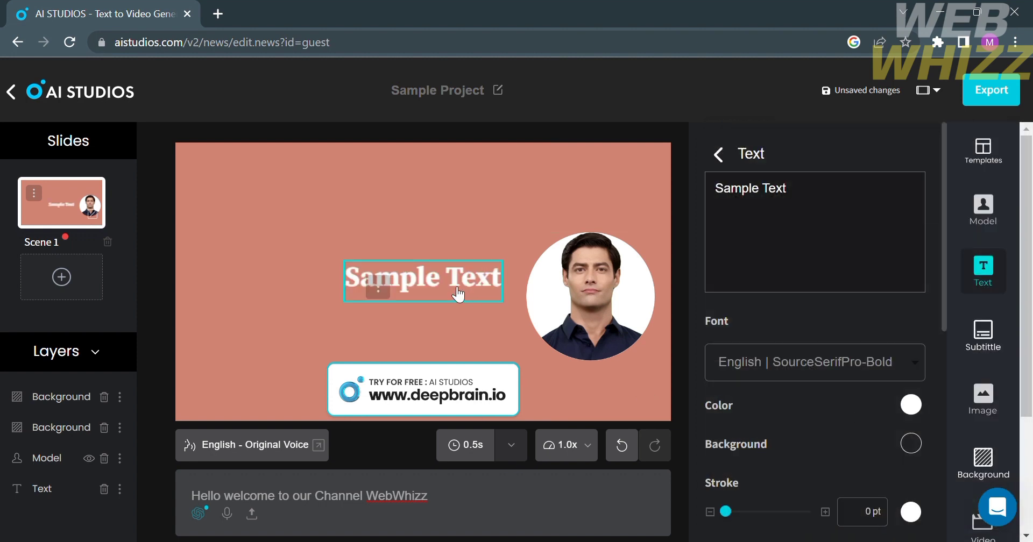
left_click_drag(459, 295, 443, 194)
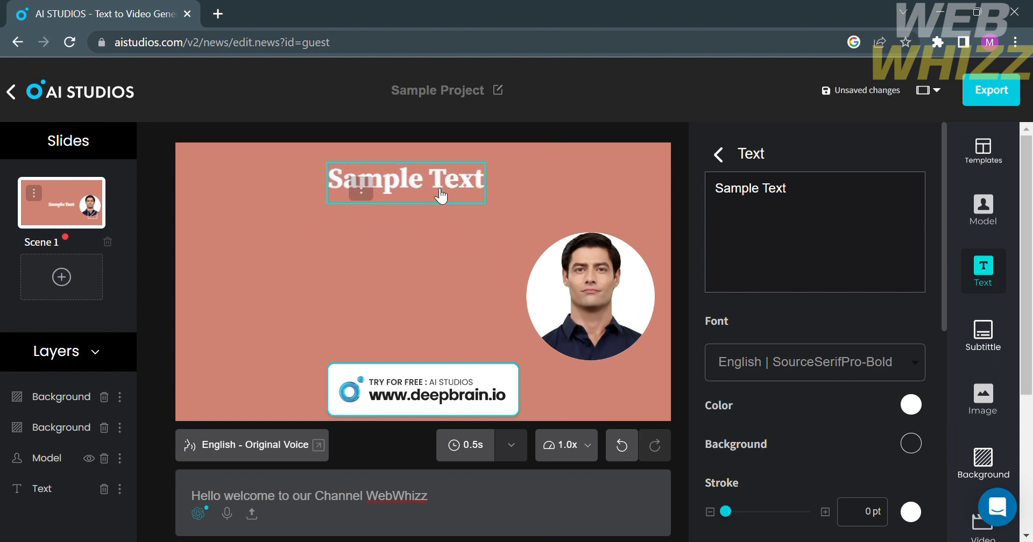
- Color the title text blue, with RGB values 10, 164, 197
scroll(847, 453, "down", 1)
scroll(847, 454, "down", 2)
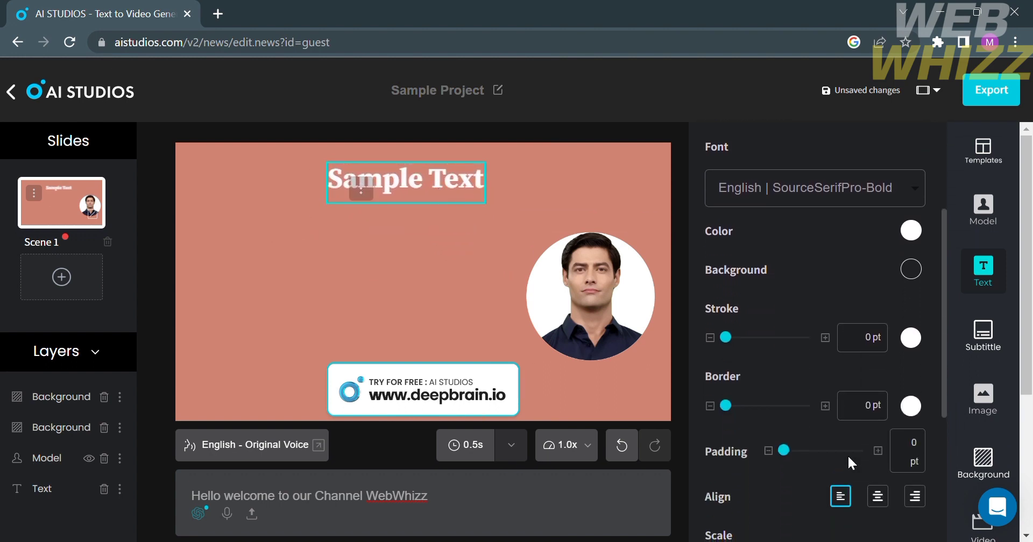
left_click(909, 231)
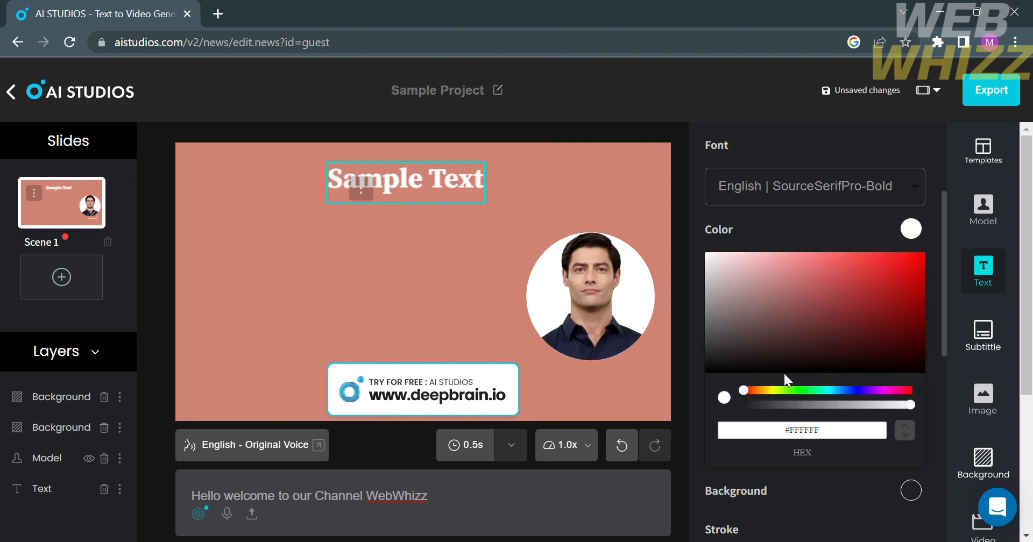
left_click_drag(756, 391, 833, 385)
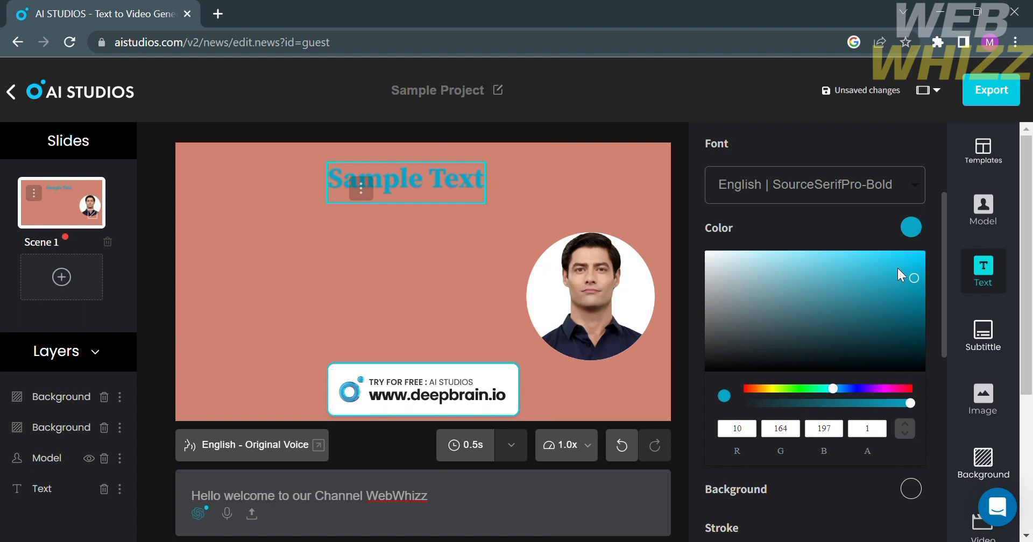
- Reduce the title's scale to 142% and try its opacity, ending with the opacity at 100
scroll(863, 385, "down", 5)
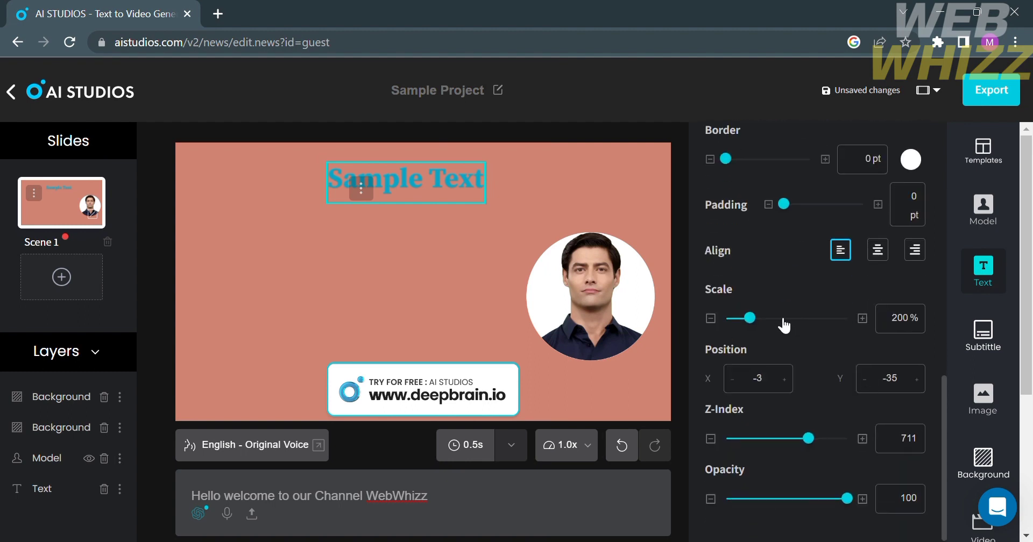
mouse_move(750, 320)
left_mouse_down()
mouse_move(772, 325)
mouse_move(744, 323)
left_mouse_up()
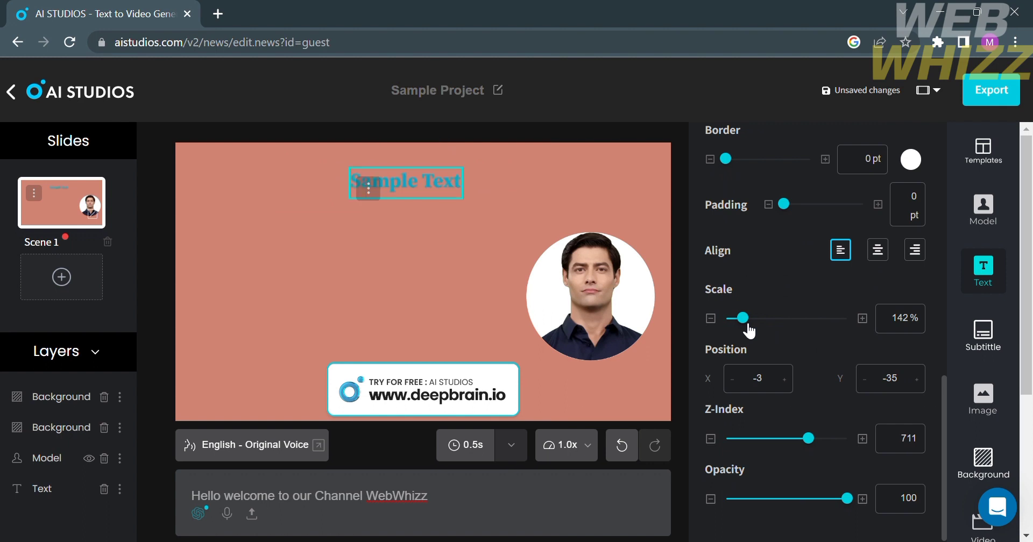
scroll(847, 420, "down", 1)
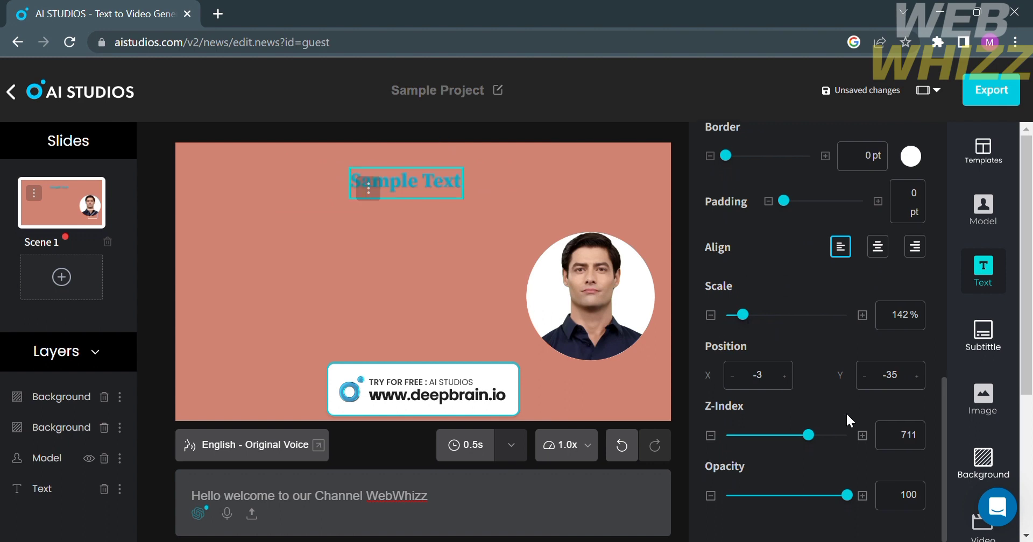
mouse_move(849, 500)
left_mouse_down()
mouse_move(796, 512)
mouse_move(866, 498)
left_mouse_up()
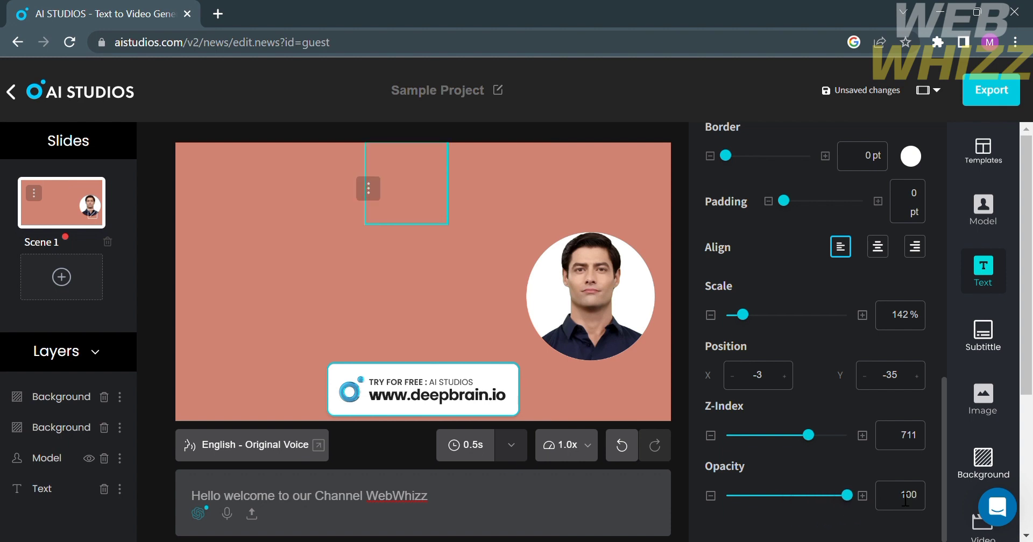
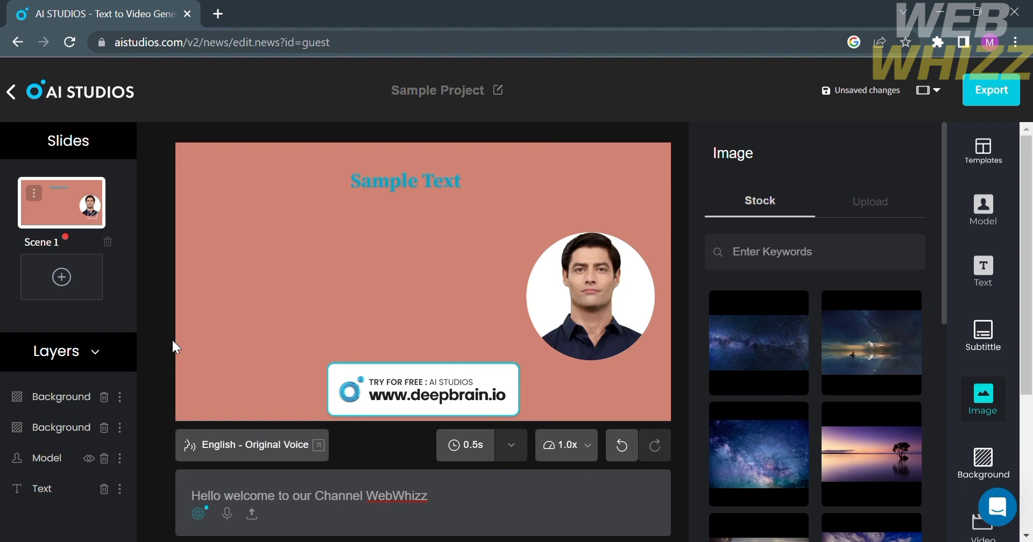
- Add a second scene and give it the same salmon background color as the first scene
left_click(62, 280)
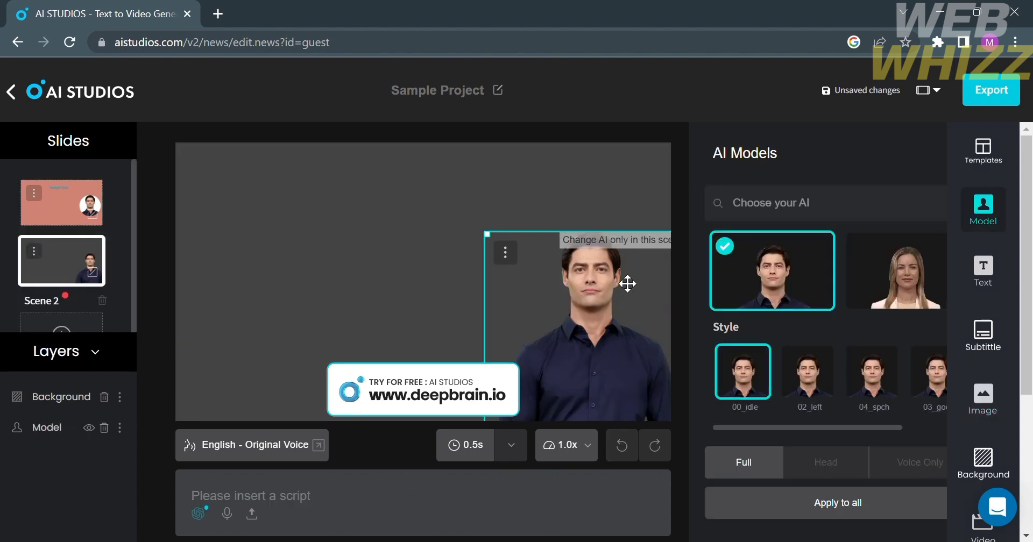
left_click(984, 460)
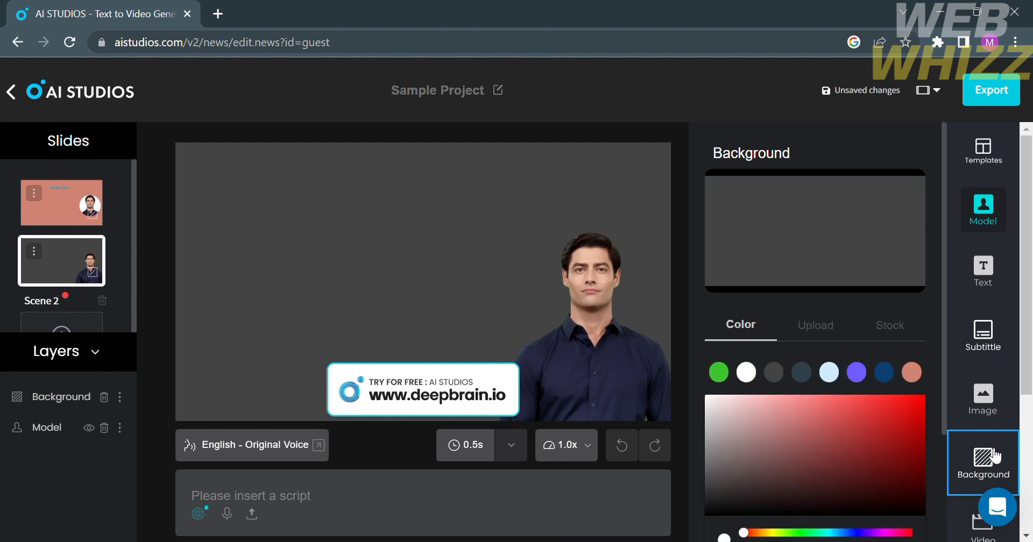
left_click(912, 373)
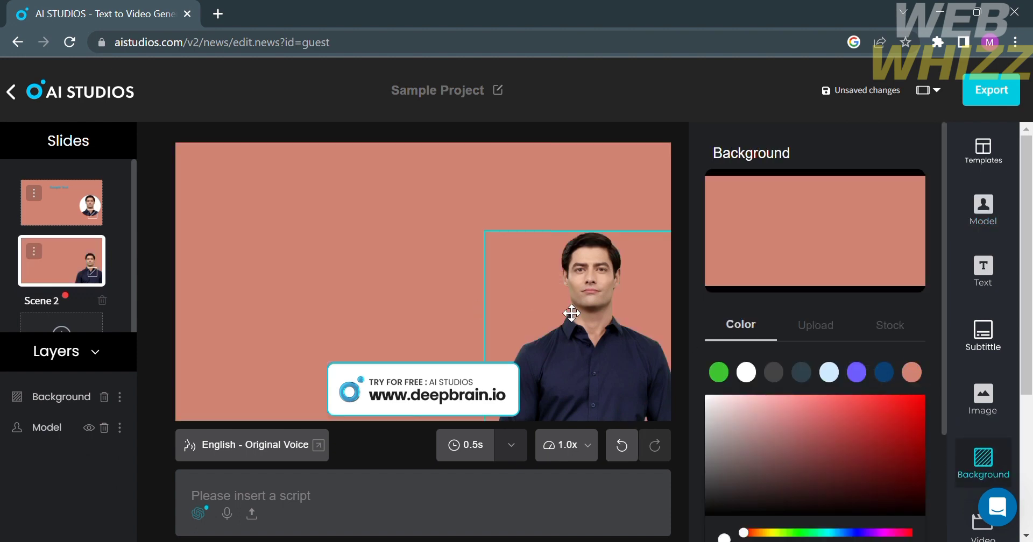
- Switch the second scene's presenter to the circular Head view and move it up, beside the scene's right edge
left_click(601, 329)
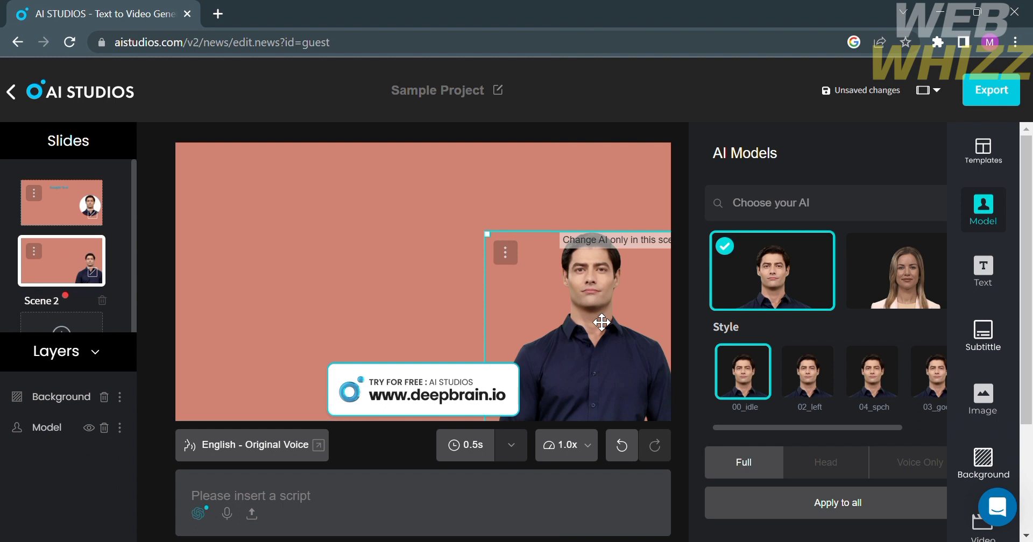
left_click(825, 460)
left_click_drag(602, 334, 604, 281)
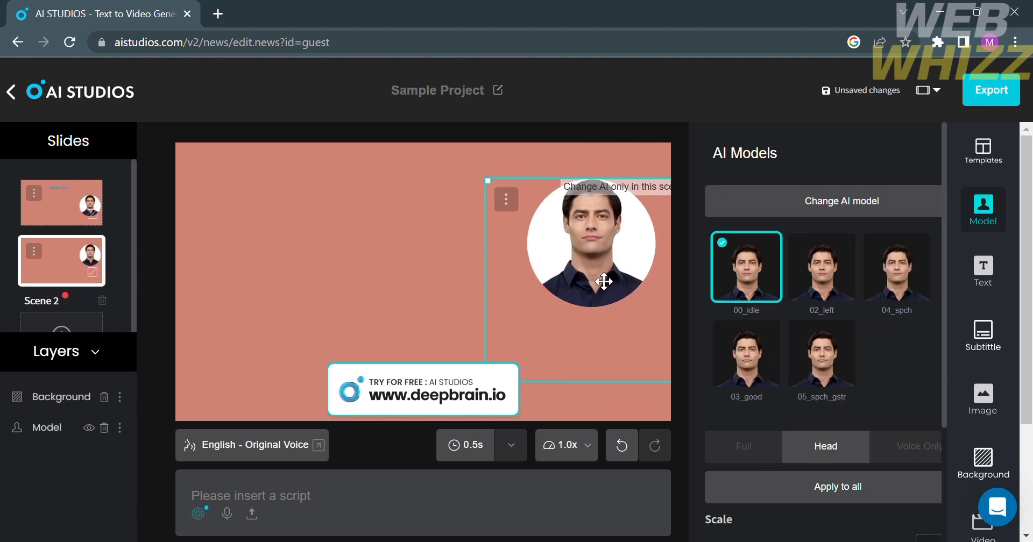
left_click(417, 309)
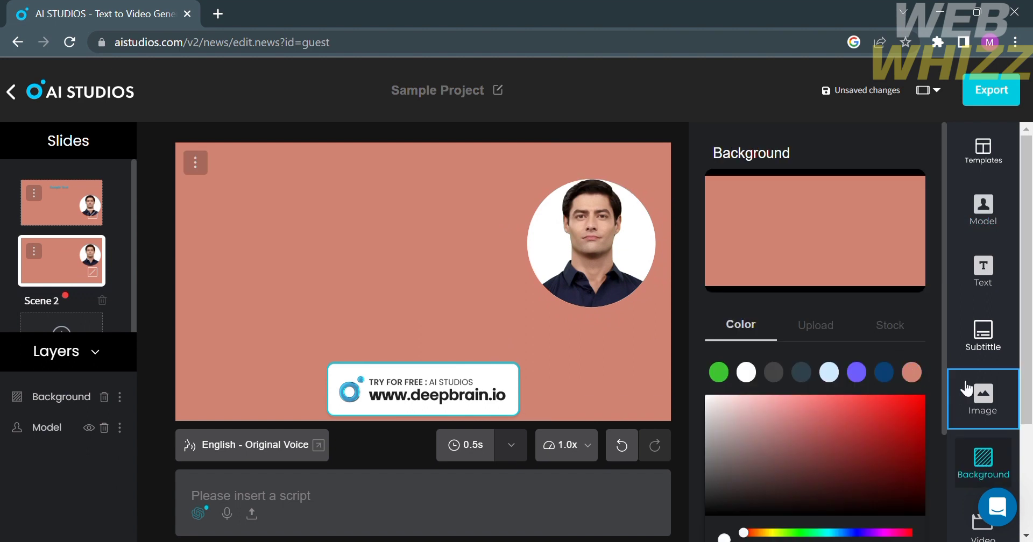
- Insert the blue and purple starry-sky stock image into the second scene
left_click(984, 392)
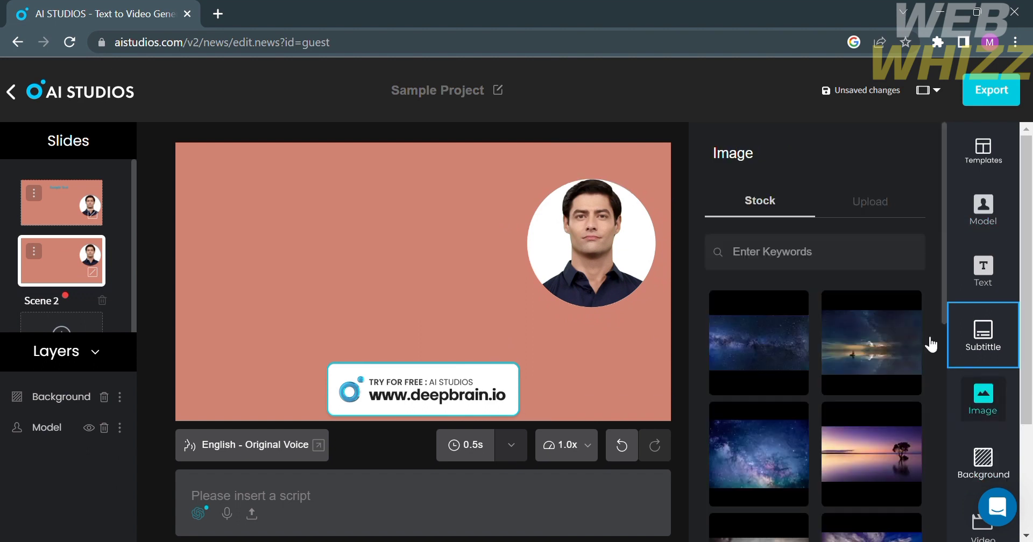
scroll(855, 406, "down", 2)
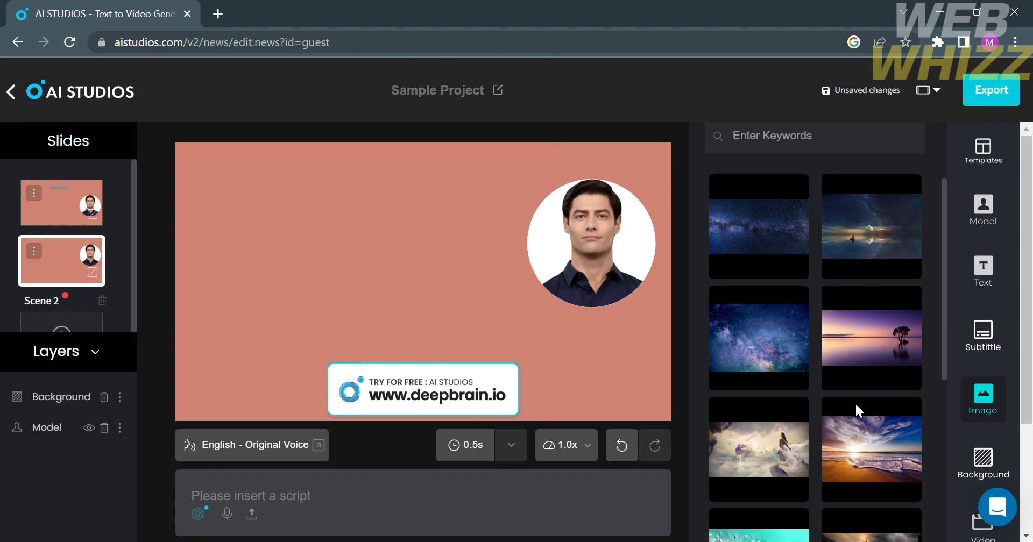
left_click(767, 347)
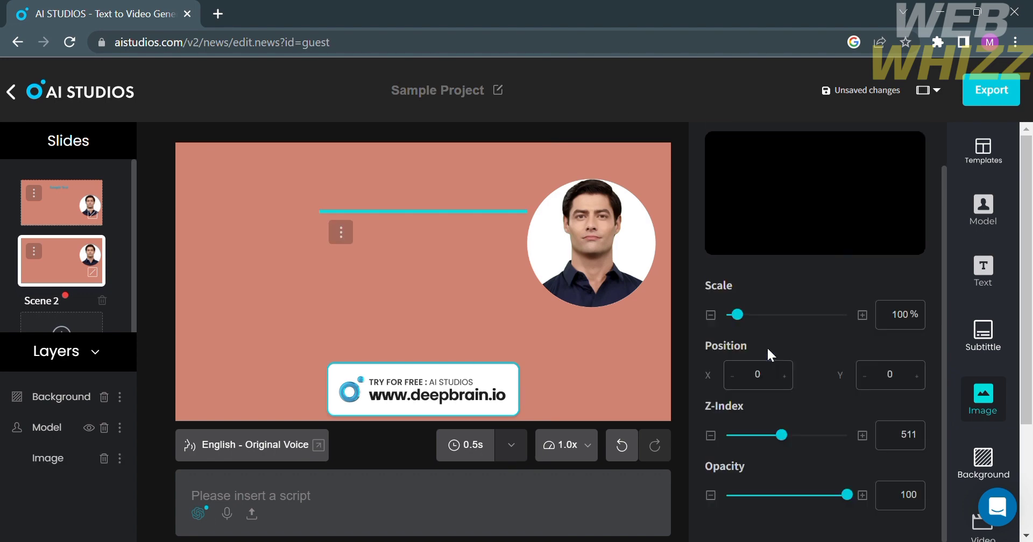
double_click(767, 347)
left_click(767, 346)
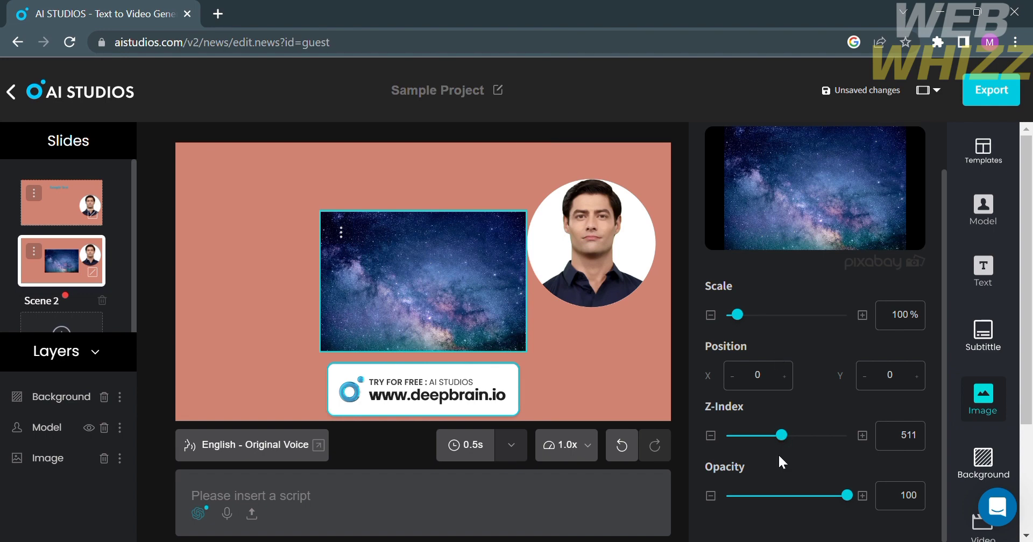
- Set the starry-sky image's opacity to 83 and move it to position X -6, Y -5
left_click_drag(849, 499, 833, 513)
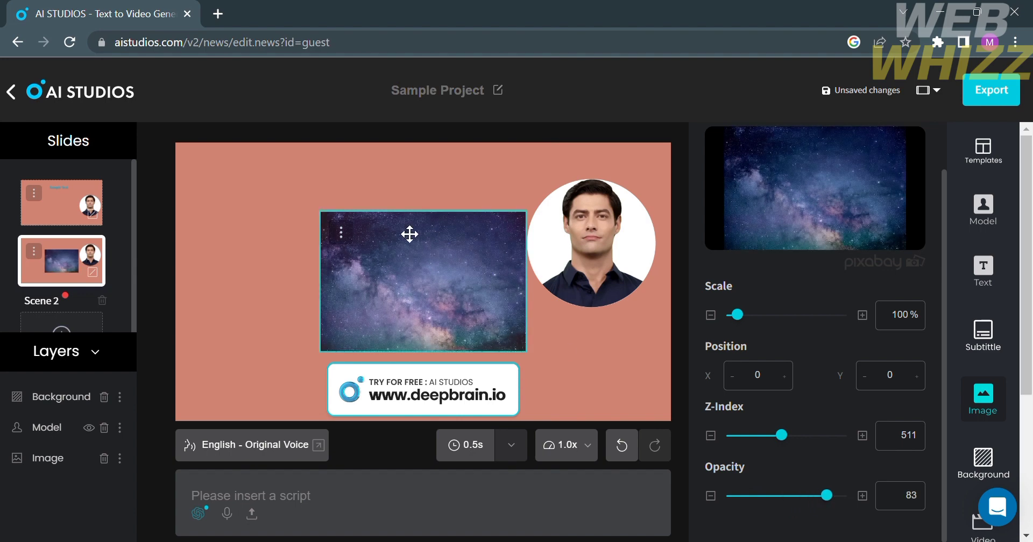
left_click_drag(434, 301, 396, 289)
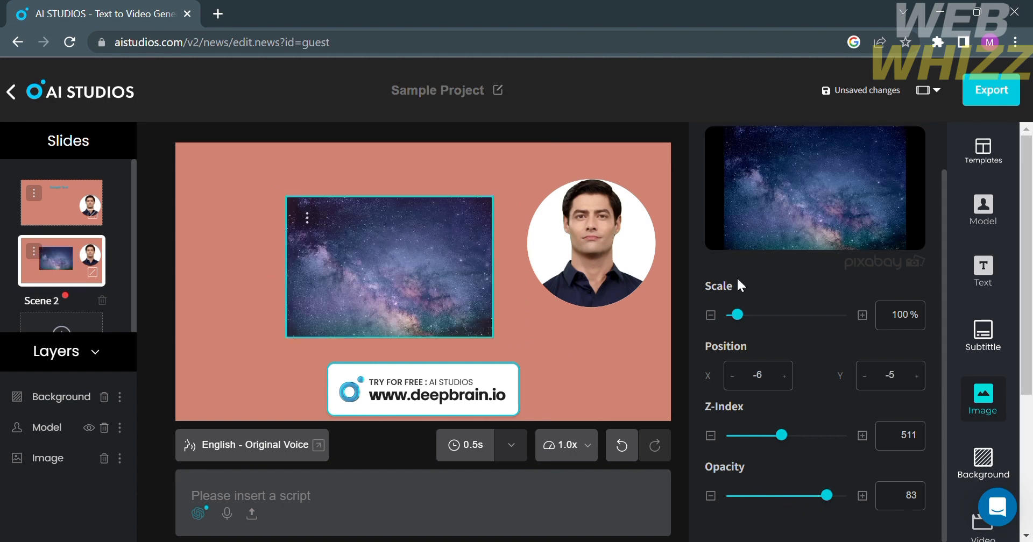
- Examine the background, video, stock music, shape and animation options available for the scene, and collapse the layer list
left_click(1004, 461)
scroll(1006, 430, "down", 4)
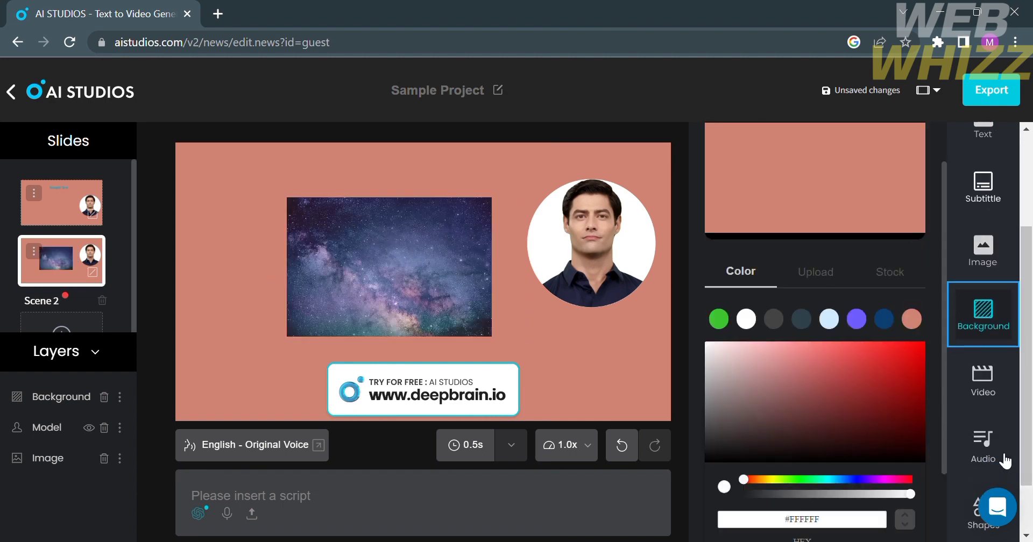
left_click(986, 302)
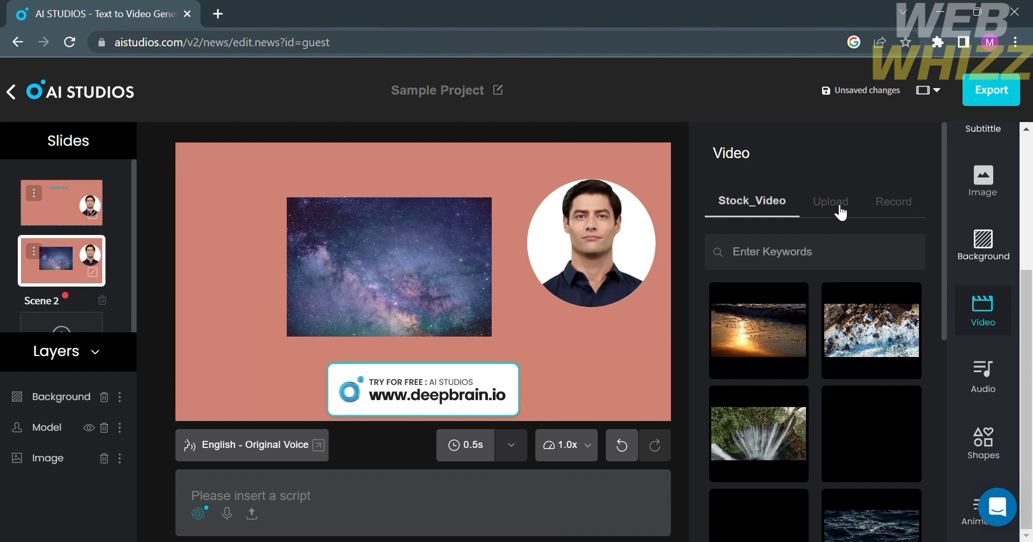
left_click(982, 376)
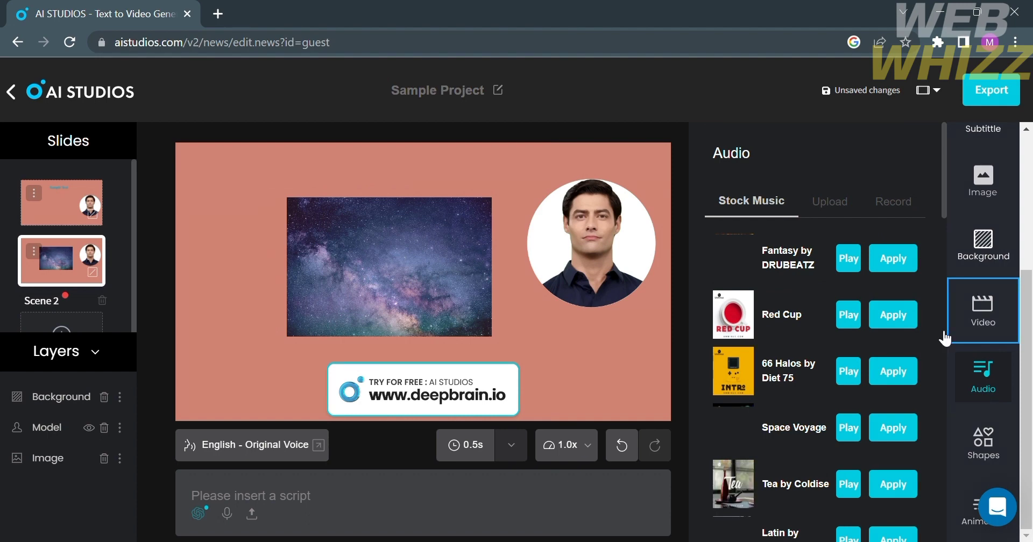
scroll(828, 393, "down", 5)
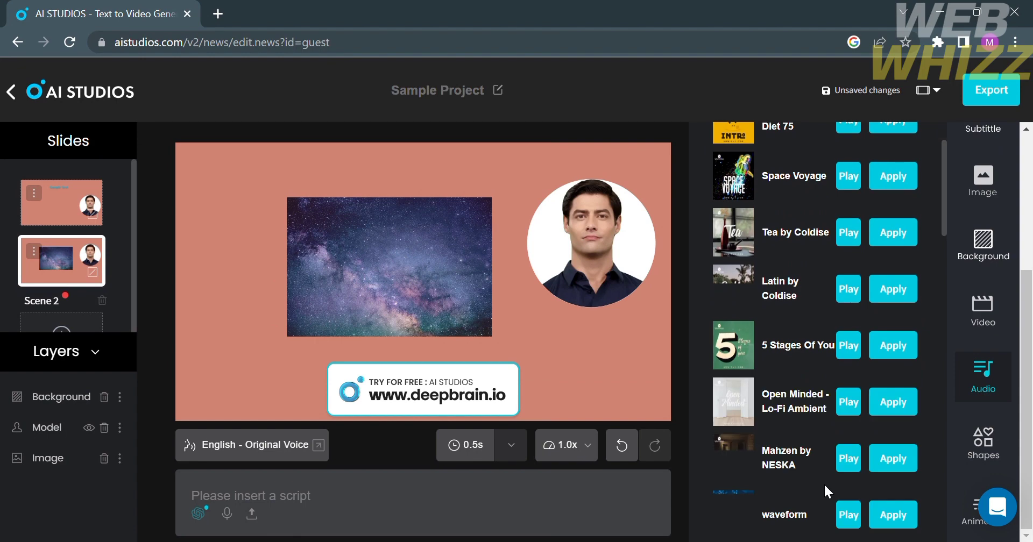
left_click_drag(820, 138, 902, 426)
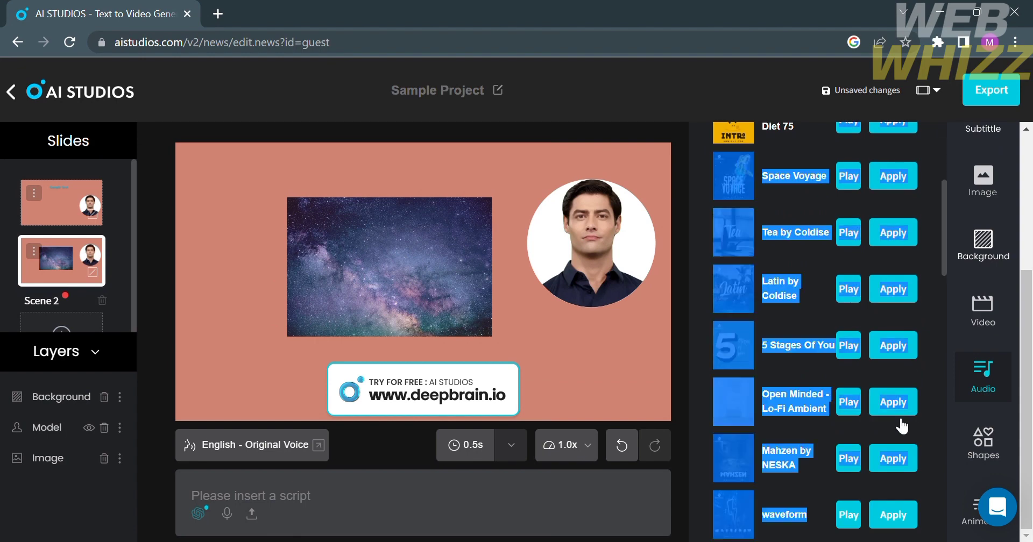
left_click(682, 530)
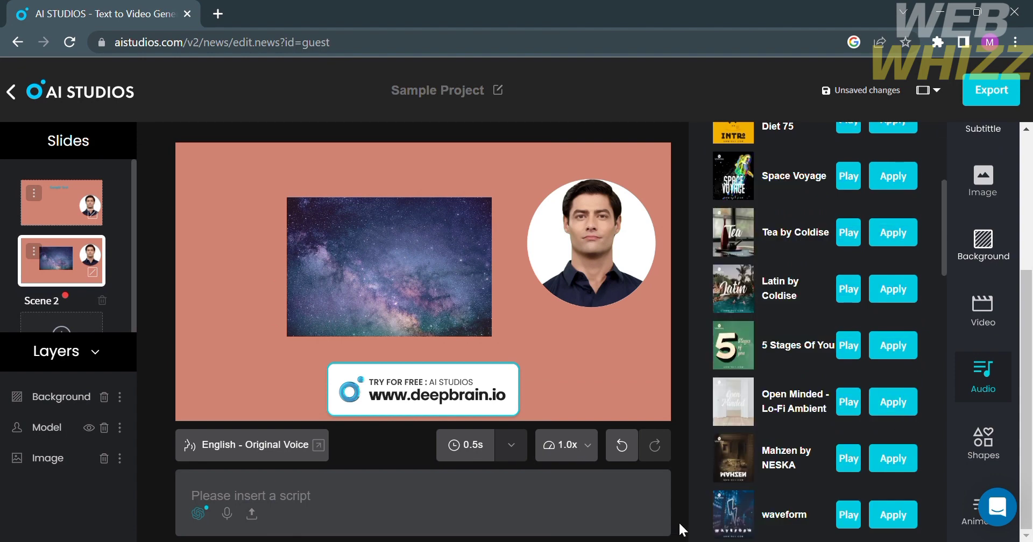
left_click(1002, 456)
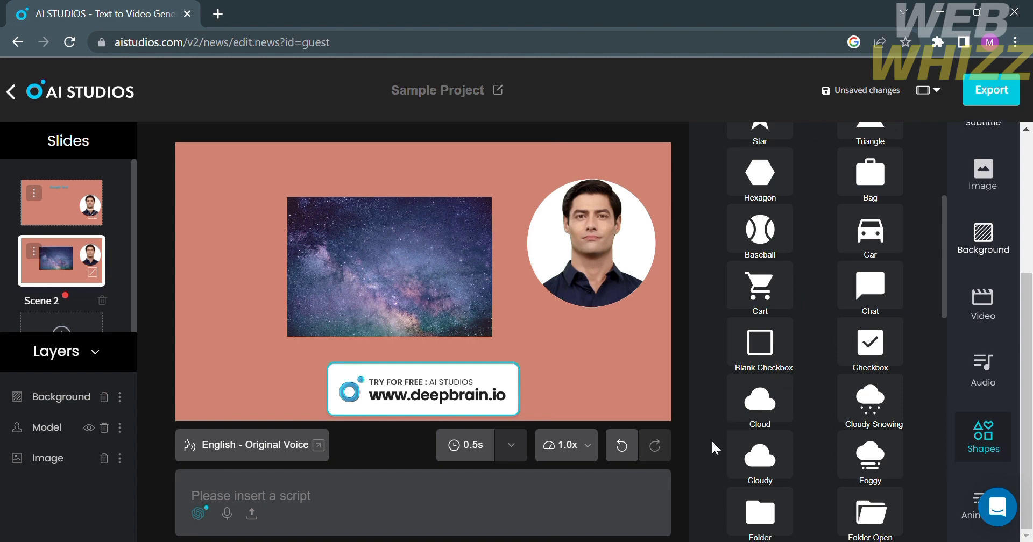
left_click(978, 523)
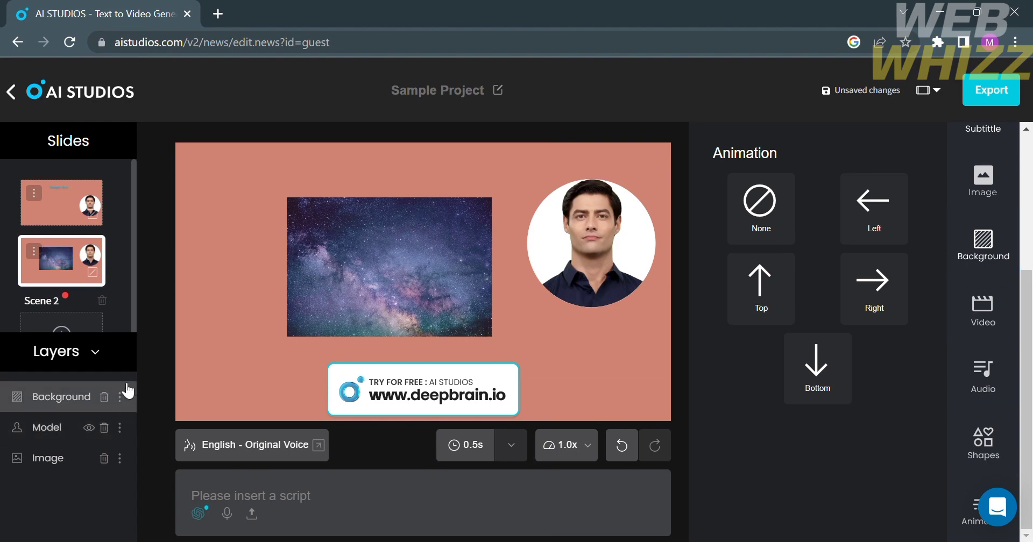
left_click(100, 358)
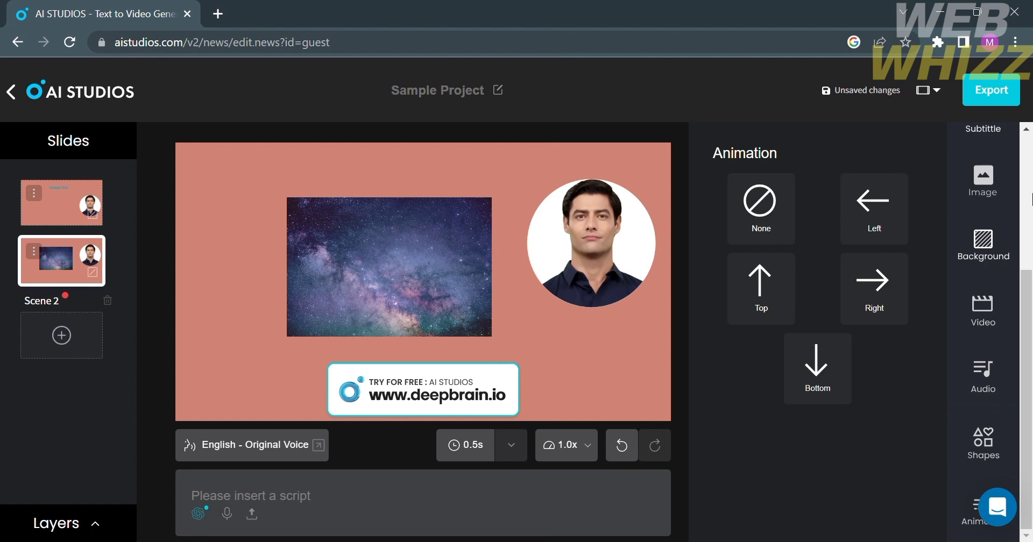
- Dismiss the sign-up form and try to export the project as a video in .MP4 format
left_click(1007, 107)
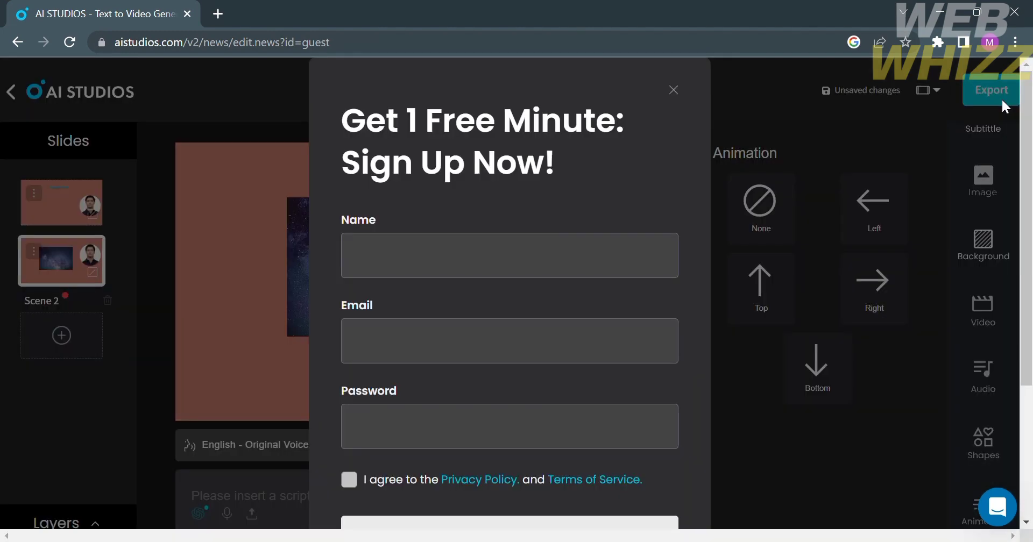
left_click(673, 89)
left_click(962, 129)
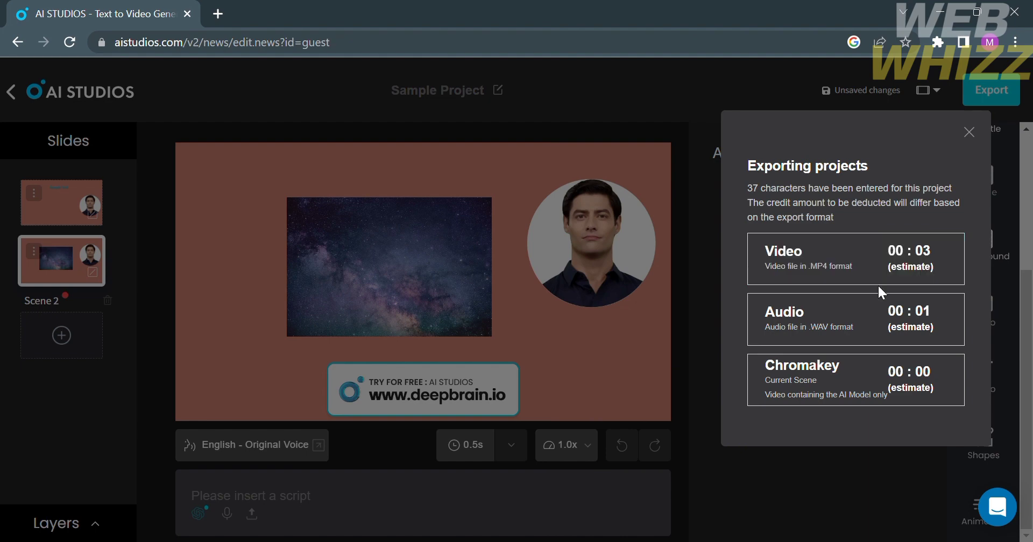
mouse_move(935, 402)
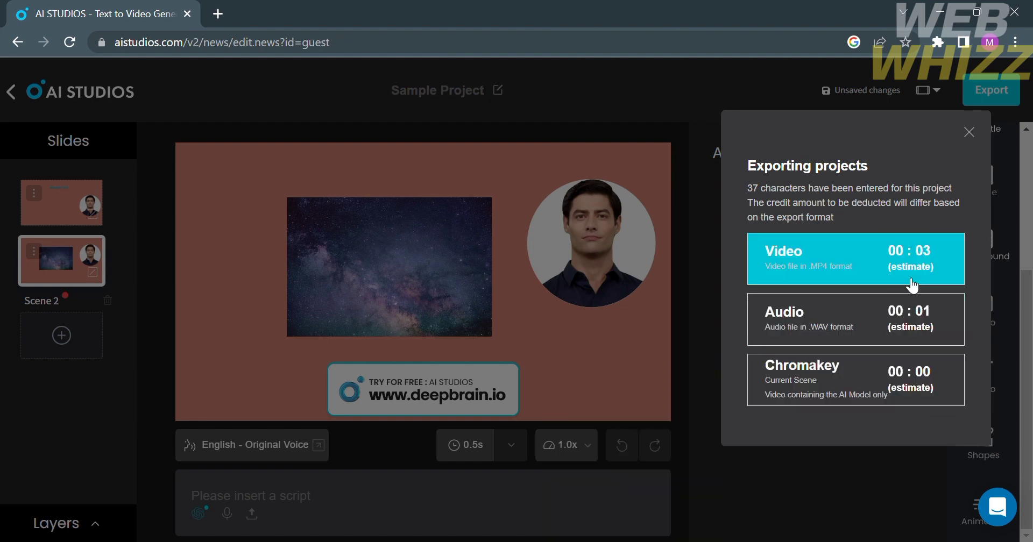
left_click(912, 286)
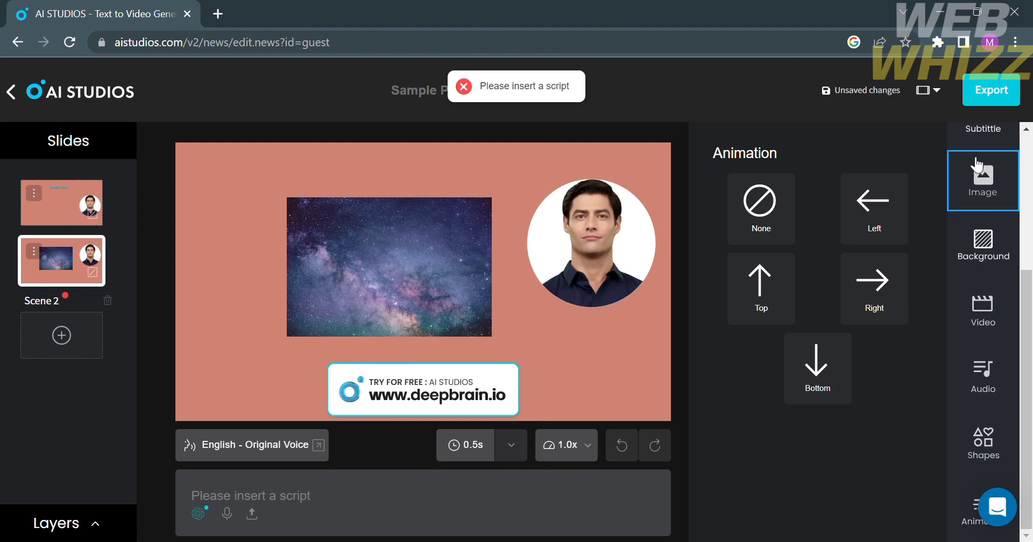